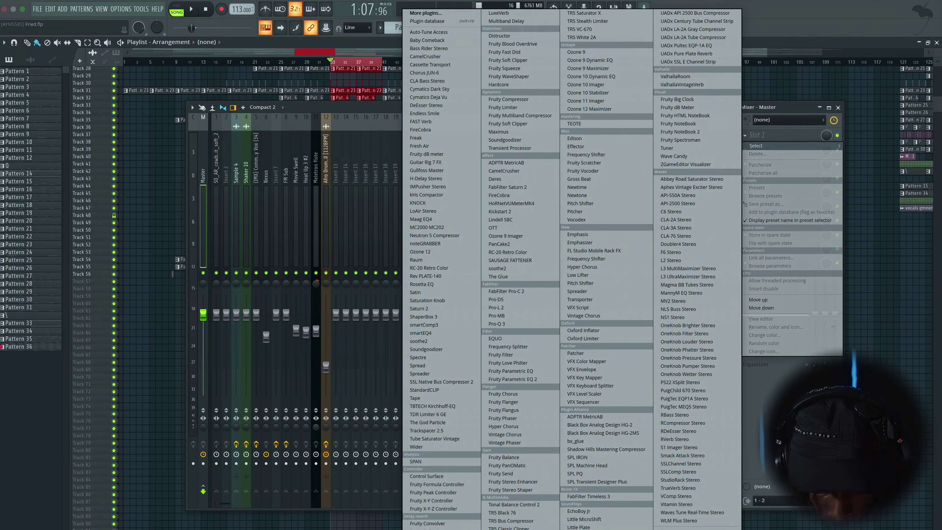
Load Patcher into the first effect slot of the Master track and apply its Dibs Sause preset
click(616, 353)
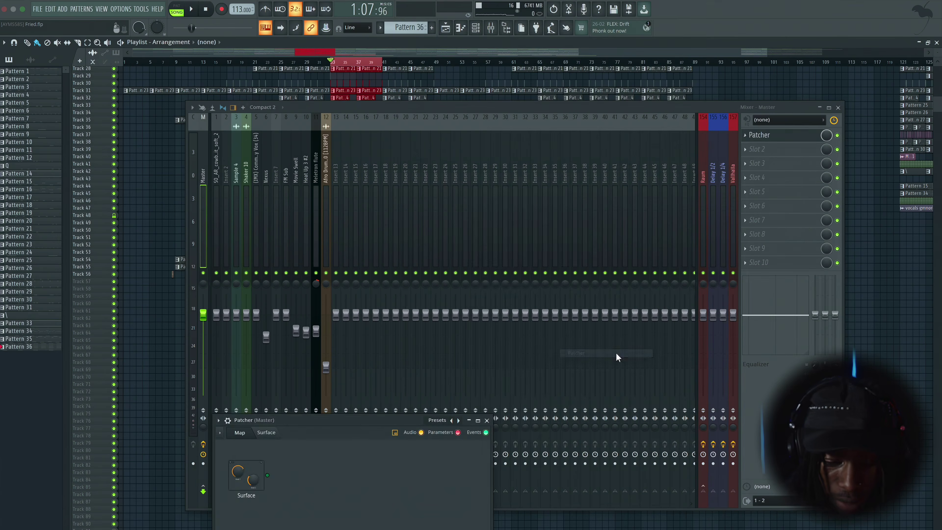
drag(364, 425, 458, 188)
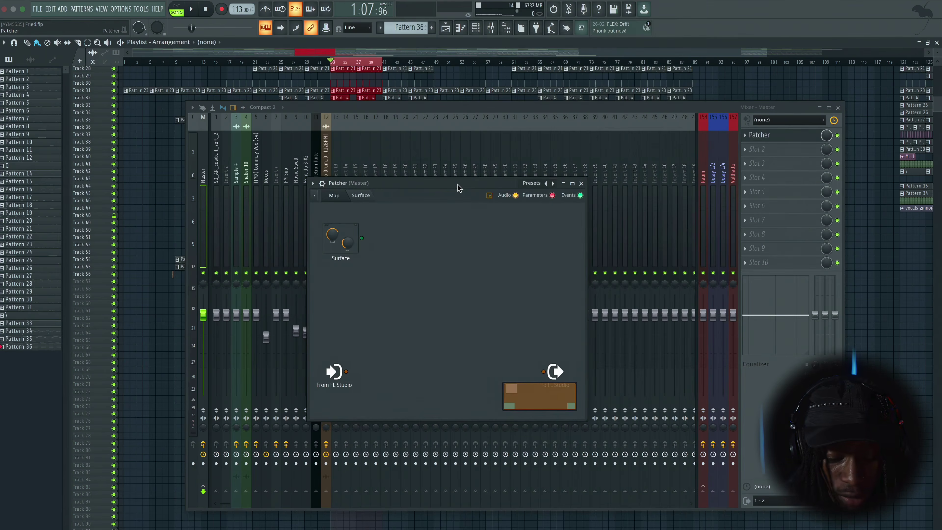
click(532, 183)
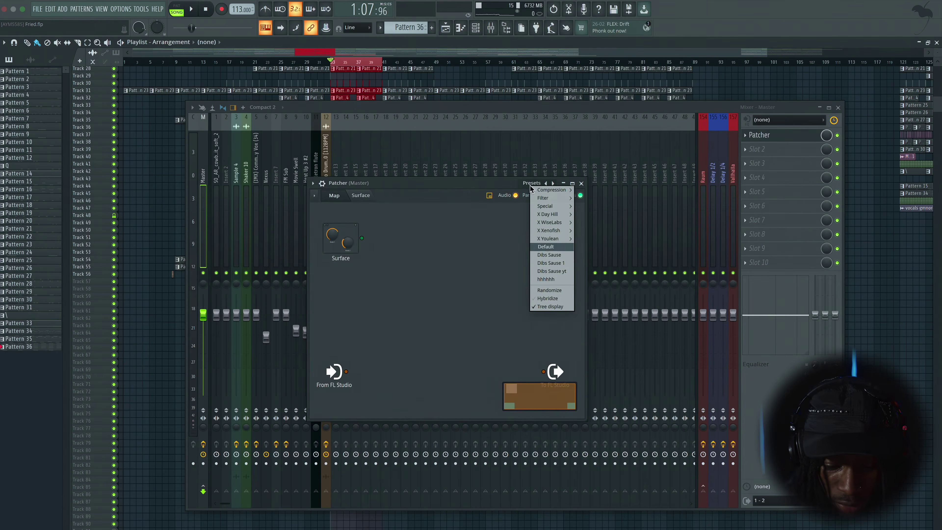
click(554, 256)
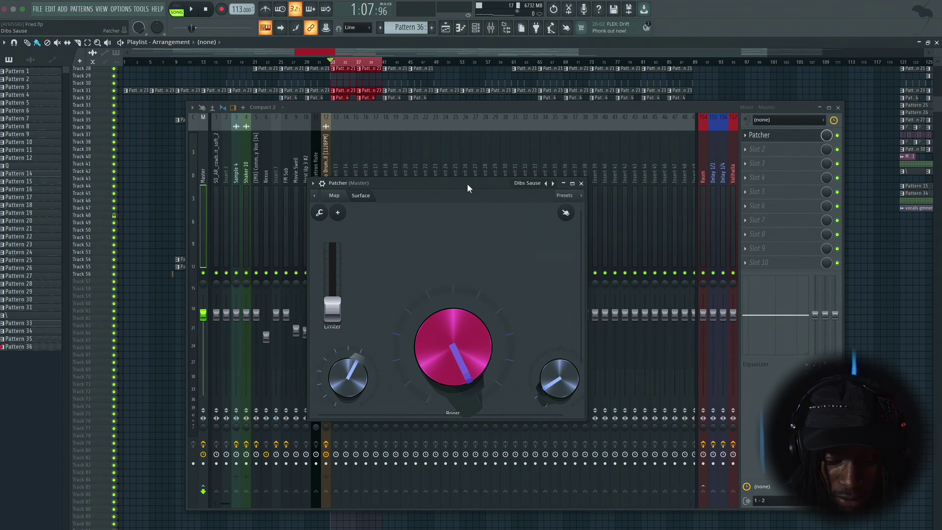
Switch Patcher to the Dibs Sause 1 preset
drag(468, 183, 510, 166)
right_click(591, 168)
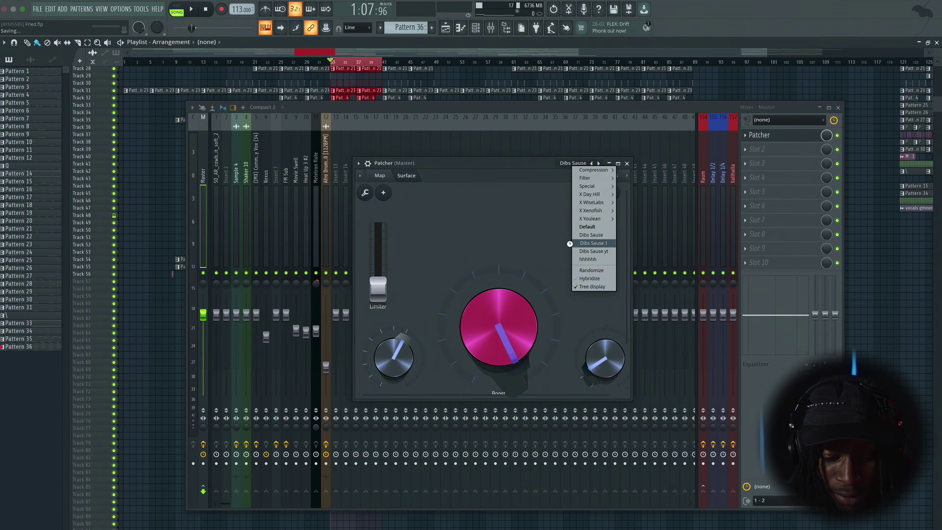
click(590, 244)
click(504, 178)
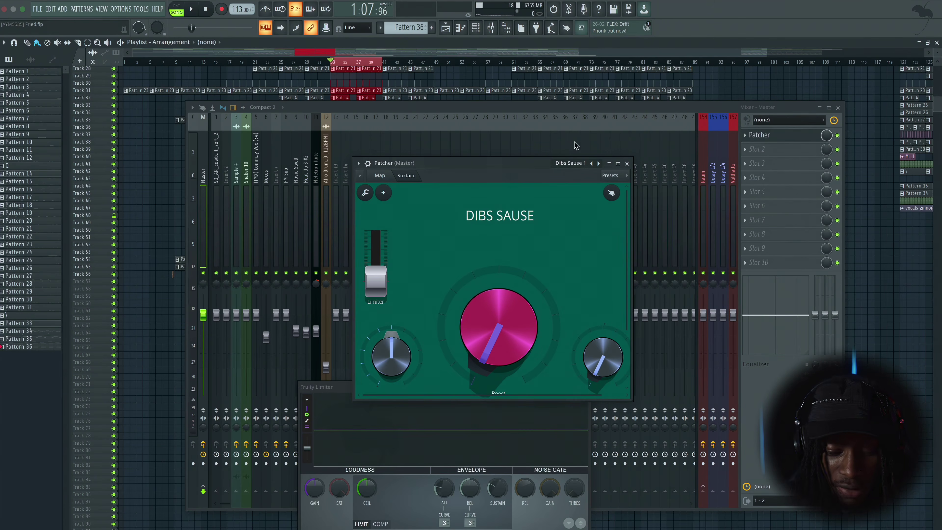
Separate the Patcher and Fruity Limiter windows, look over Patcher's Map, and enlarge its window to fit all Surface controls
drag(521, 168, 622, 103)
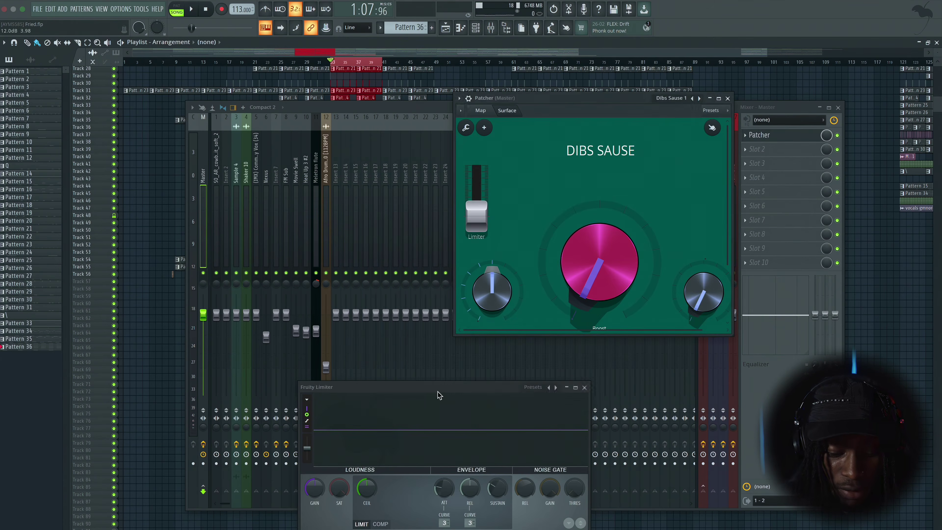
drag(438, 395, 297, 442)
click(481, 110)
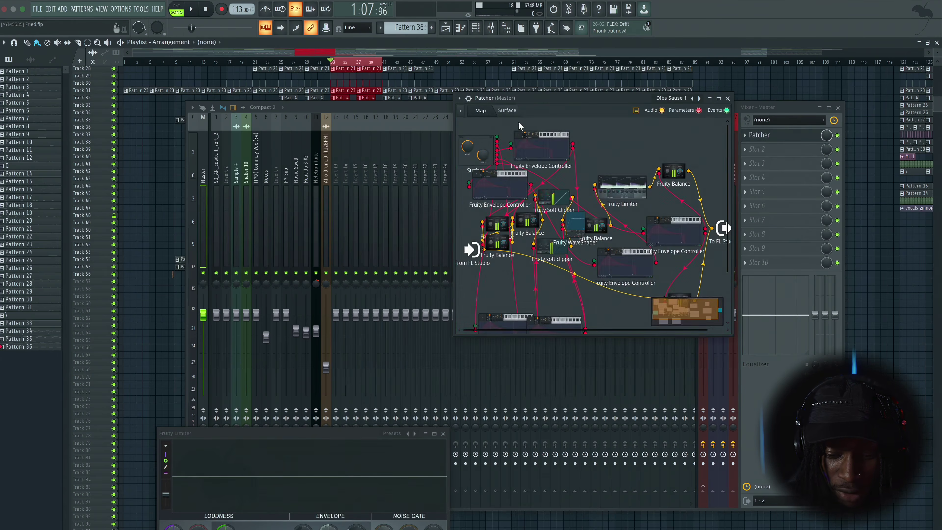
click(507, 111)
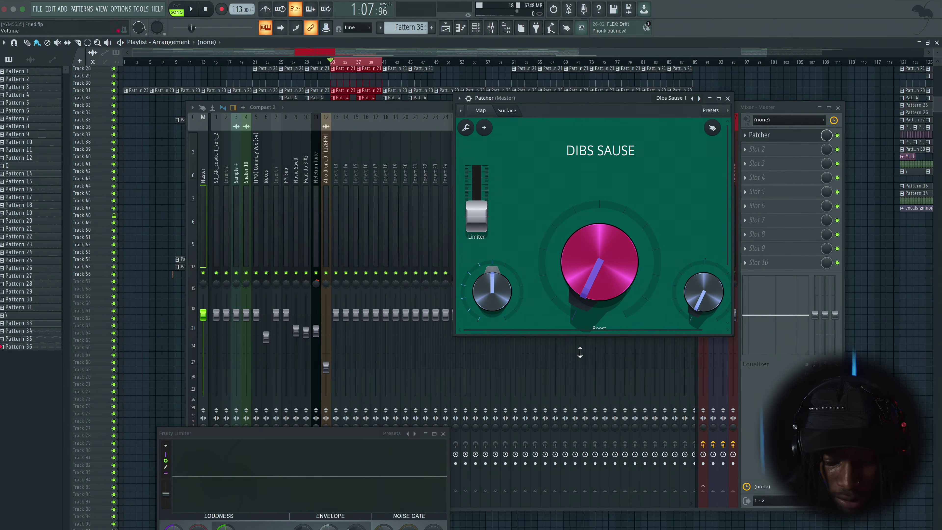
drag(582, 337, 590, 378)
drag(734, 354, 750, 354)
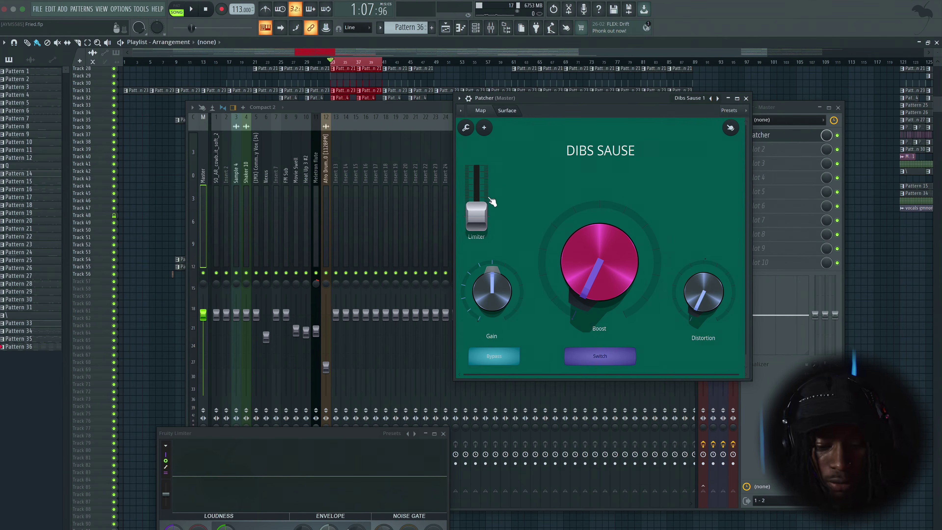
Lower the mixer window and place the Patcher window so its controls and the Master meter are both in view
drag(559, 98, 452, 156)
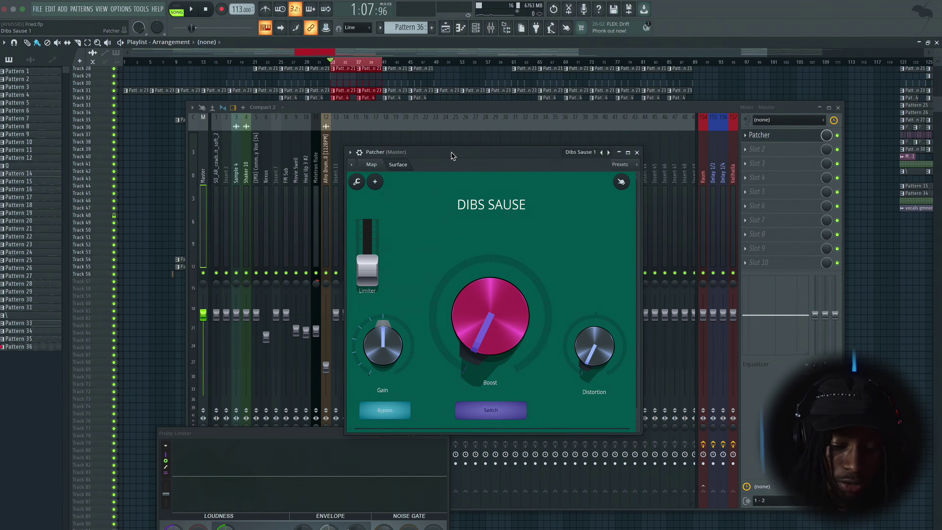
drag(465, 110, 459, 228)
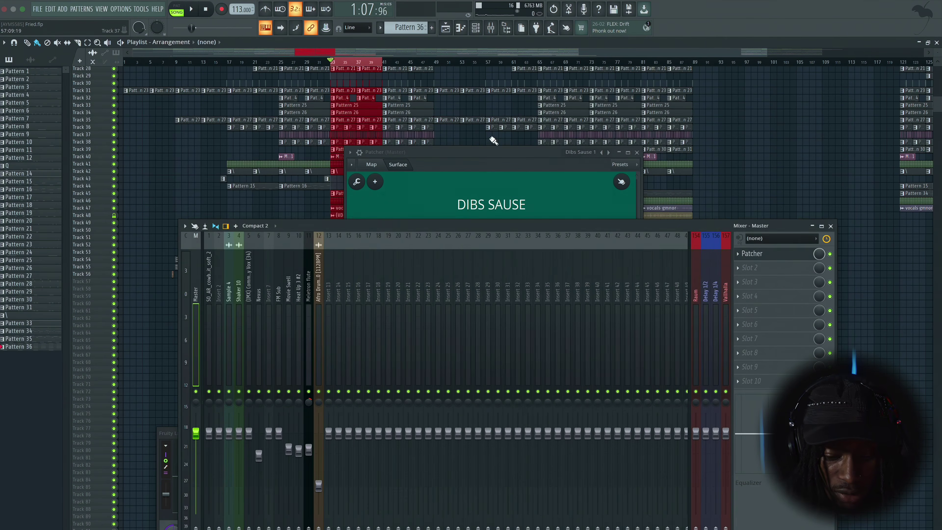
drag(485, 155, 550, 124)
Play the selected section to check the Master level, and save the project
key(space)
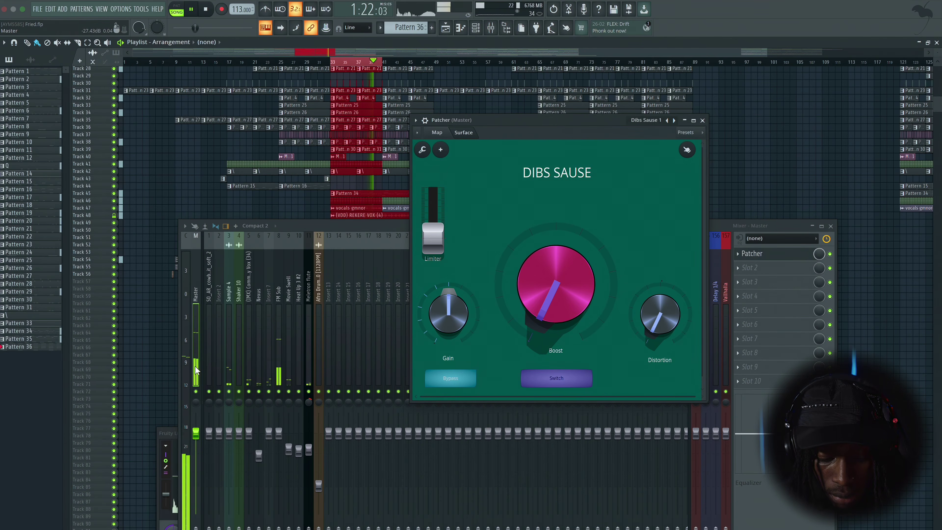
key(space)
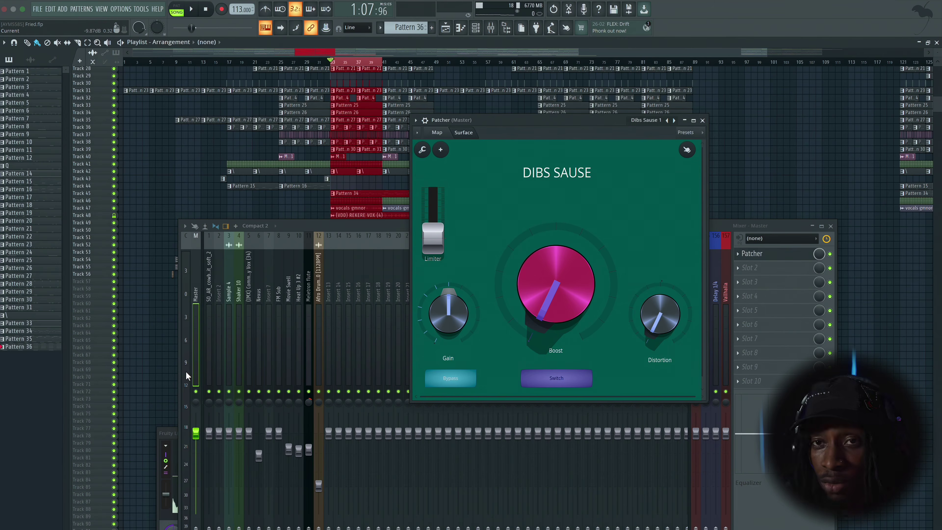
key(ctrl+s)
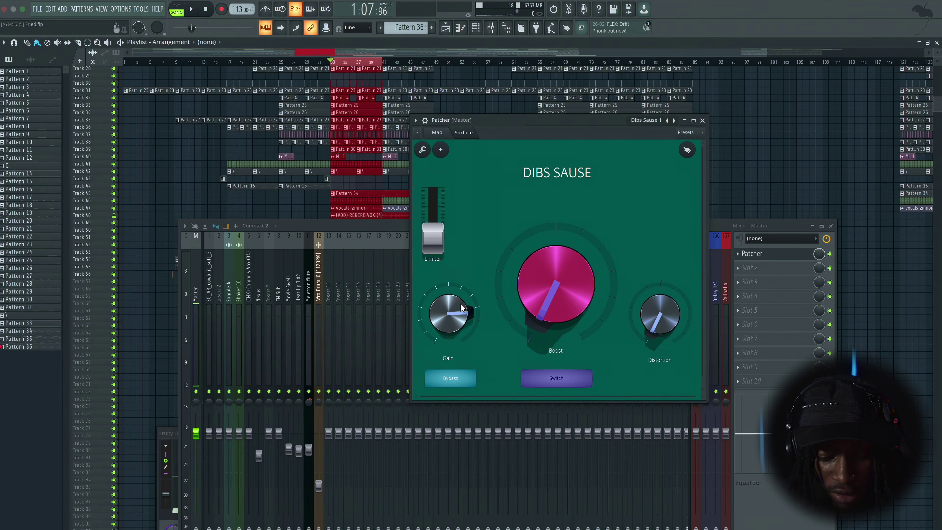
Raise Patcher's Gain knob to about three quarters of its range, adjusting it against the Master meter during playback
drag(448, 314, 449, 334)
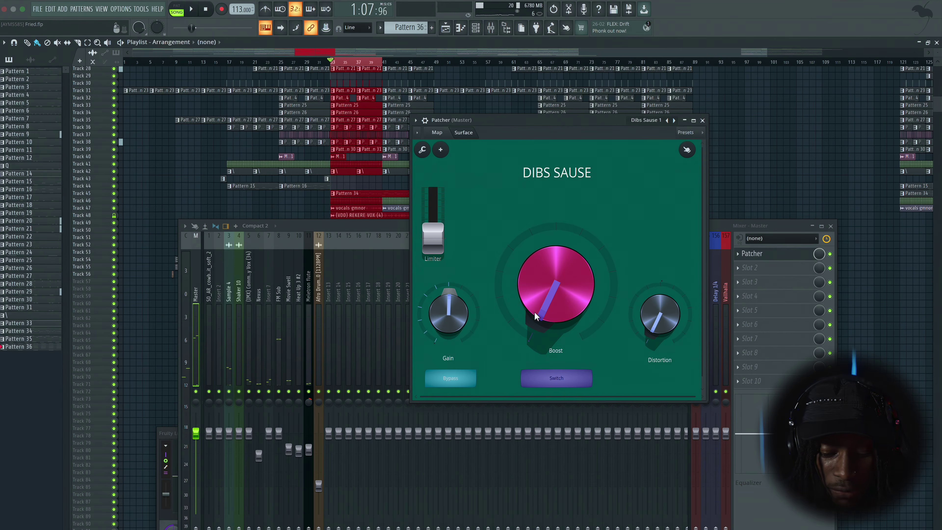
drag(449, 313, 449, 295)
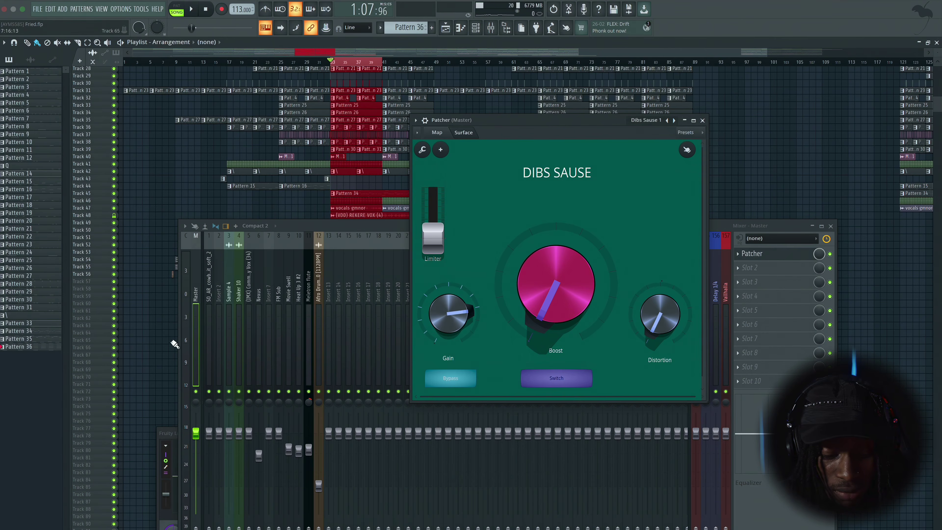
key(space)
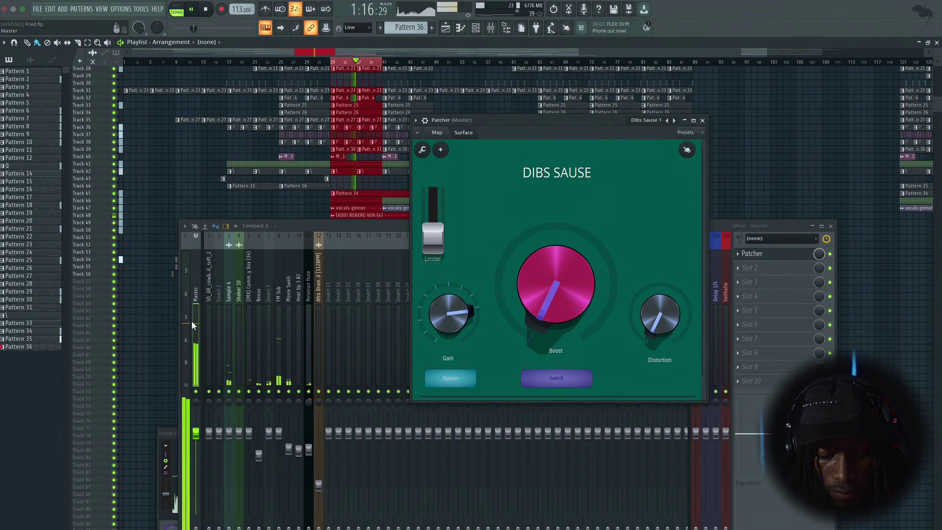
key(space)
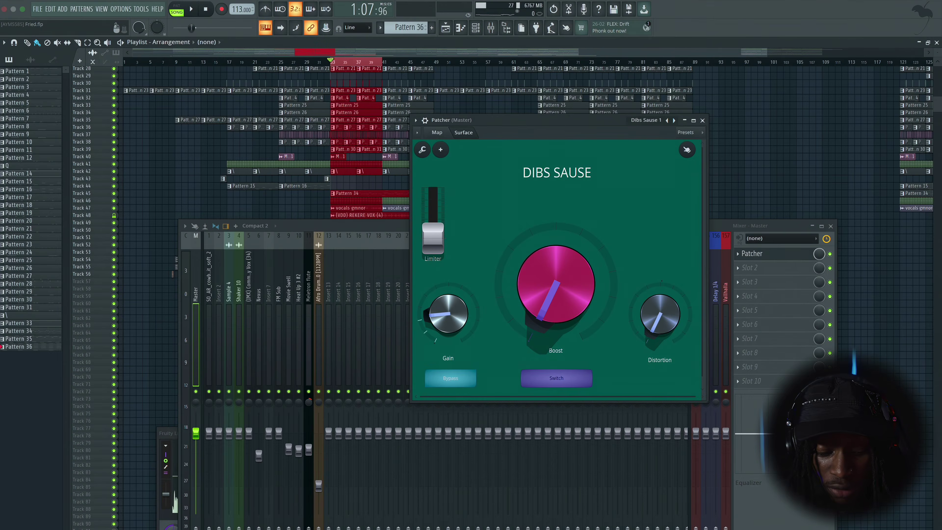
drag(448, 313, 448, 295)
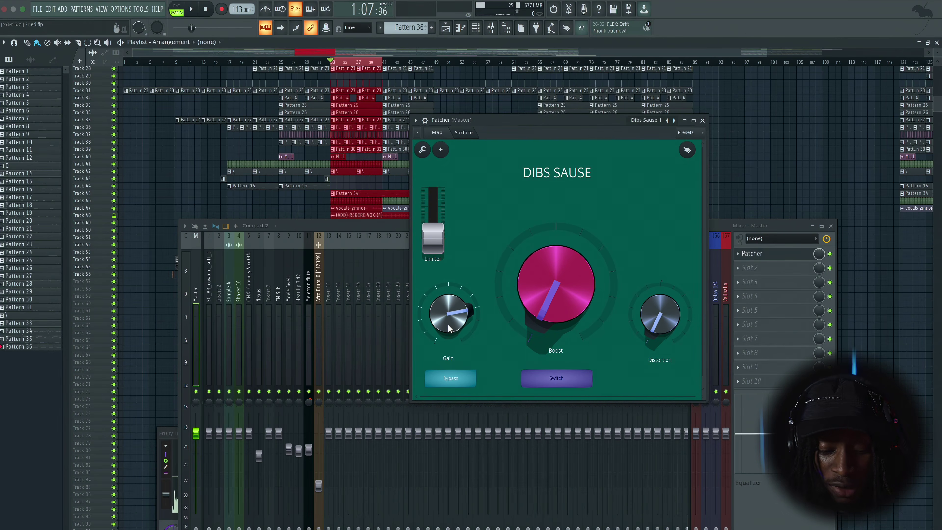
key(space)
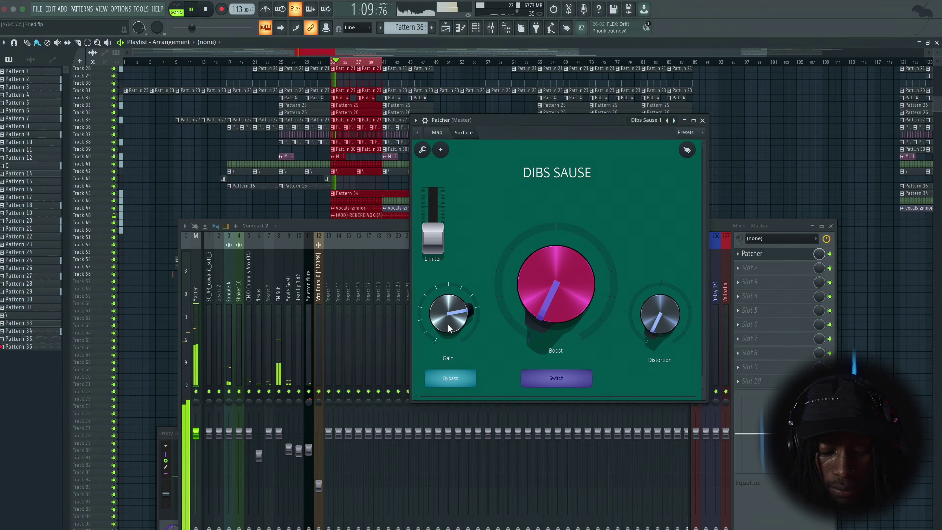
drag(447, 324, 447, 328)
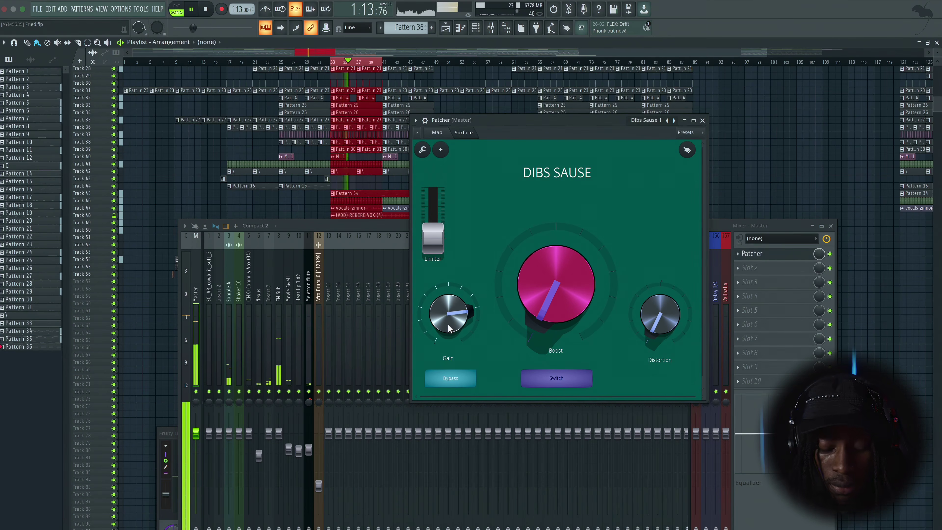
key(space)
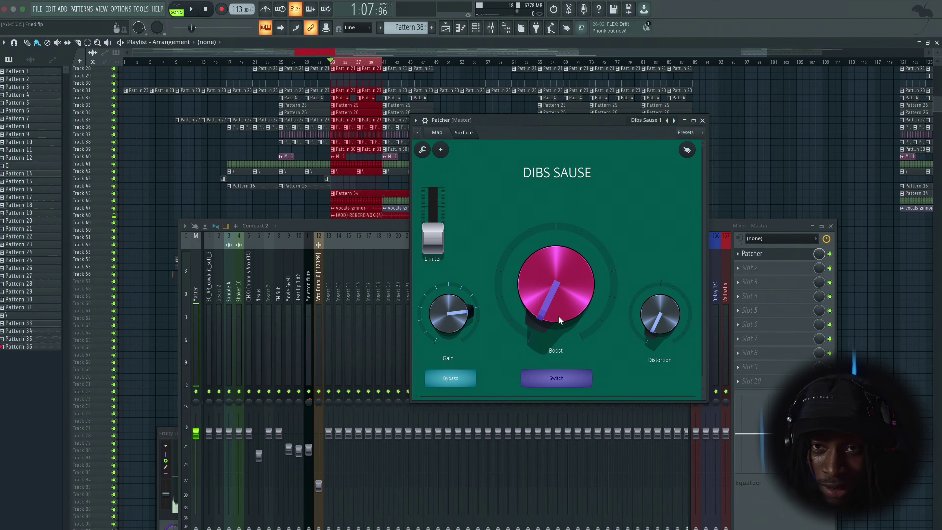
Raise Patcher's Boost knob to roughly four fifths of its range while the selected section plays
key(space)
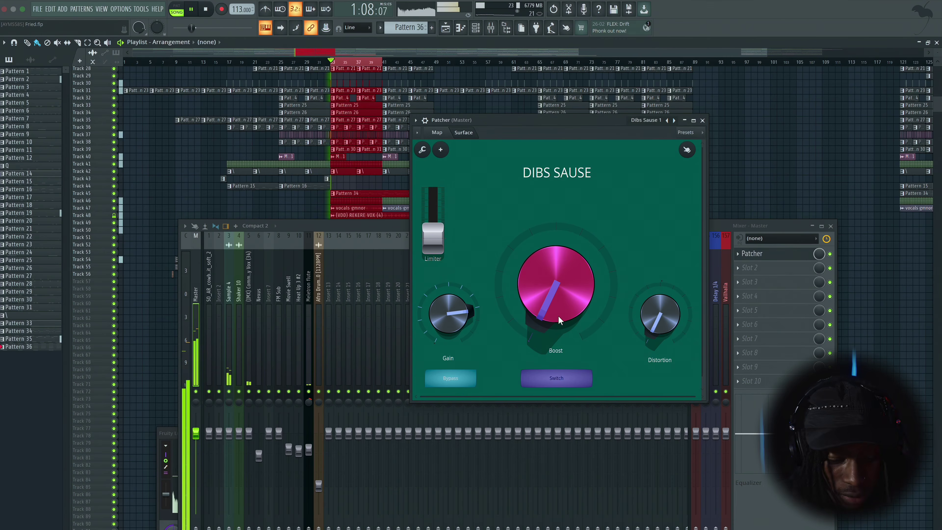
drag(560, 320, 559, 265)
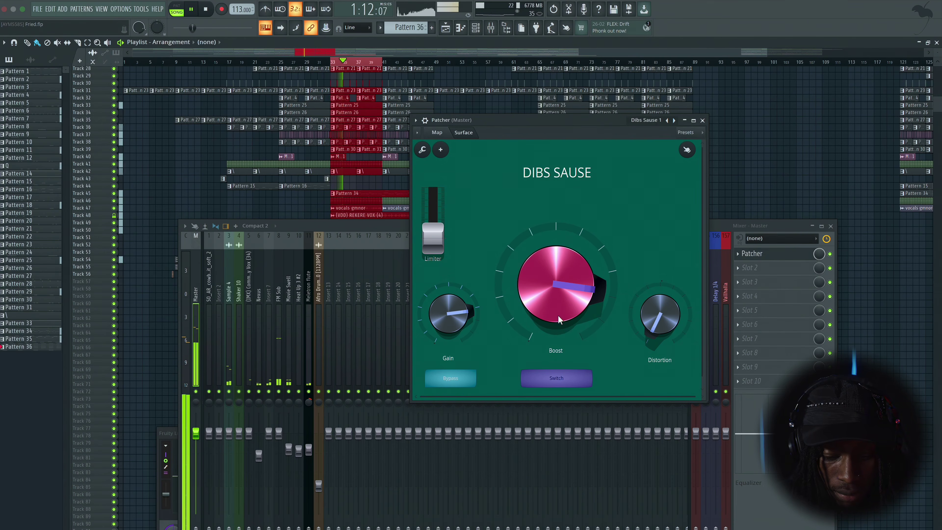
drag(560, 320, 560, 324)
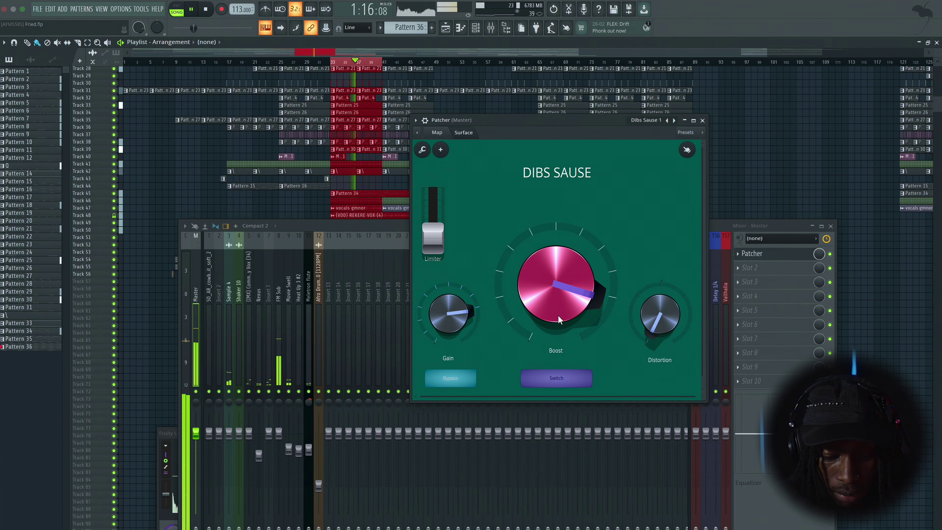
Compare the processed and unprocessed sound by bypassing the Patcher effect, and re-enable it with playback stopped
click(464, 385)
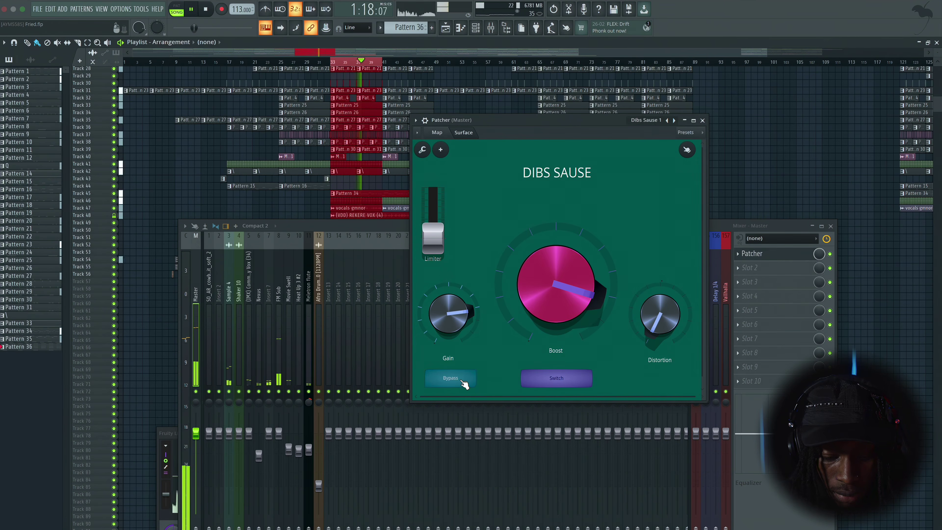
key(space)
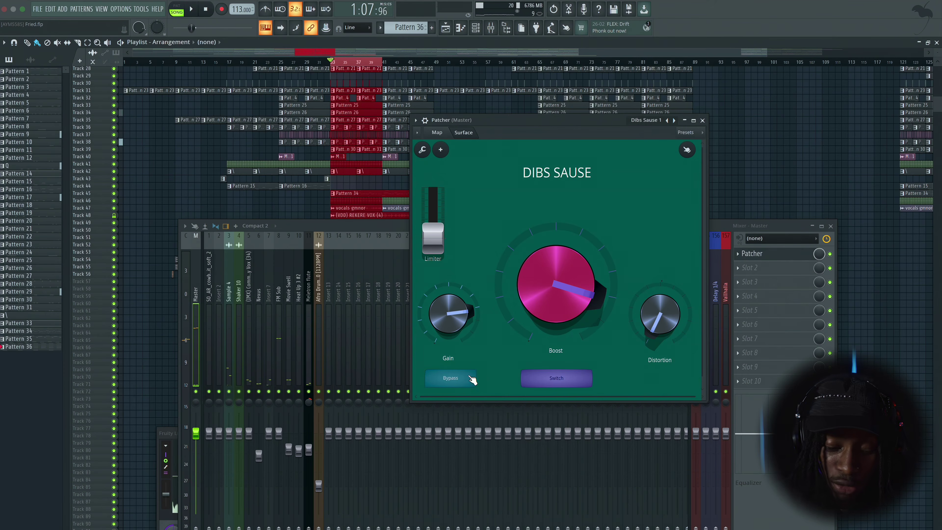
click(465, 384)
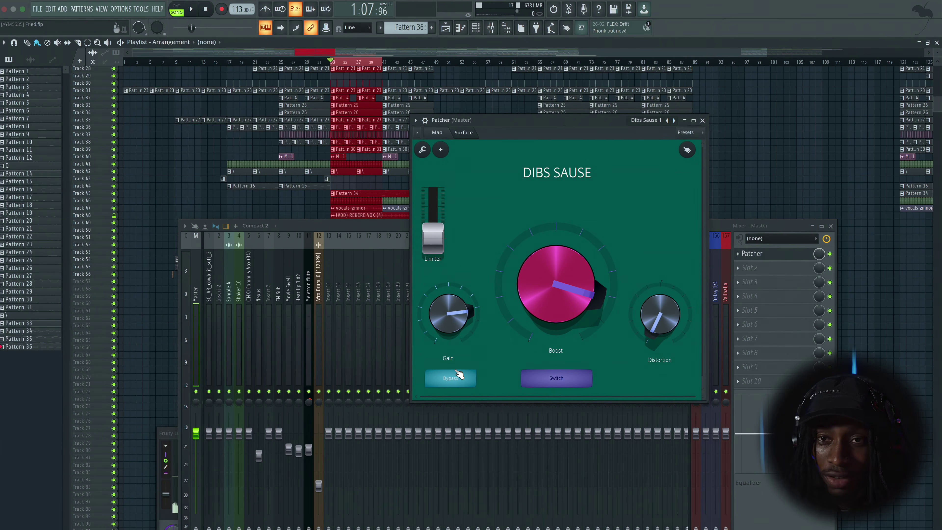
Fine-tune Gain and return Boost to its minimum during playback, checking the Master level
key(space)
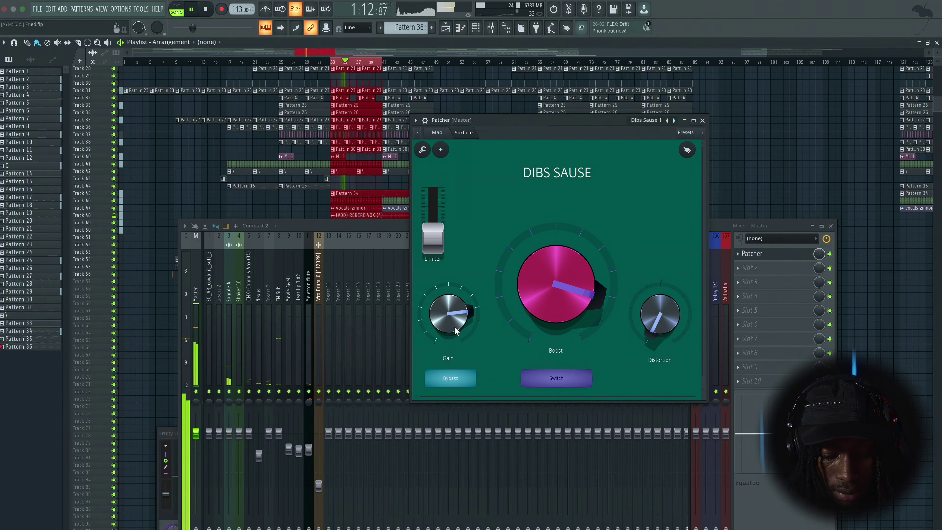
mouse_move(456, 331)
mouse_down()
mouse_move(456, 356)
mouse_move(456, 323)
mouse_up()
drag(537, 298, 537, 346)
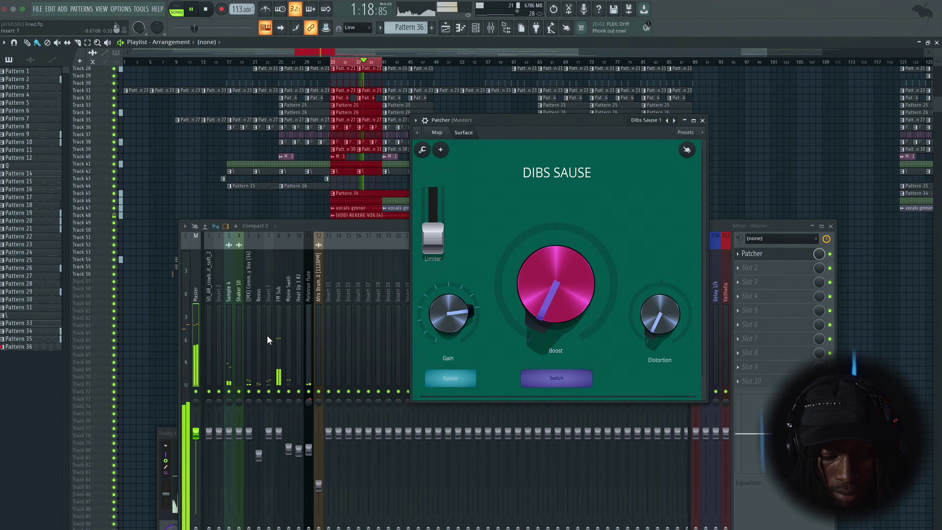
key(space)
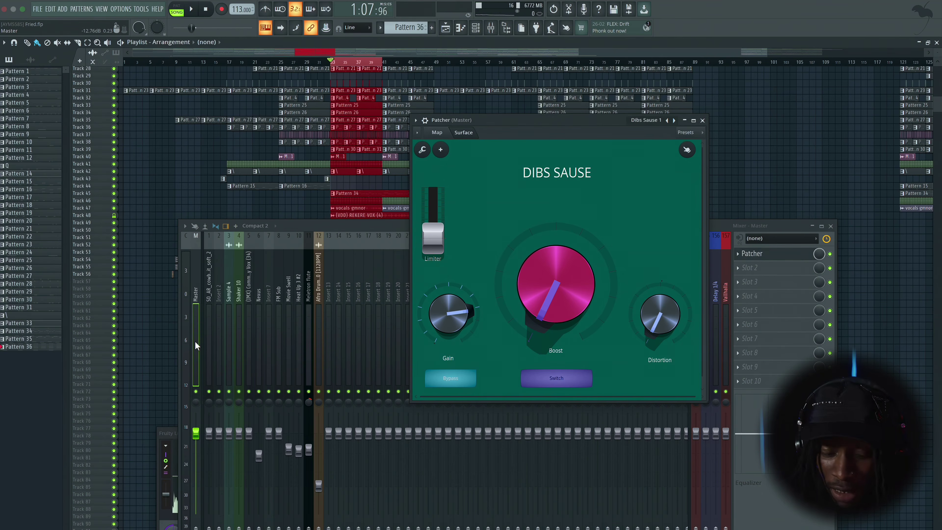
Raise Patcher's Boost to roughly four fifths and Gain close to its maximum, checking the Master level during playback
key(space)
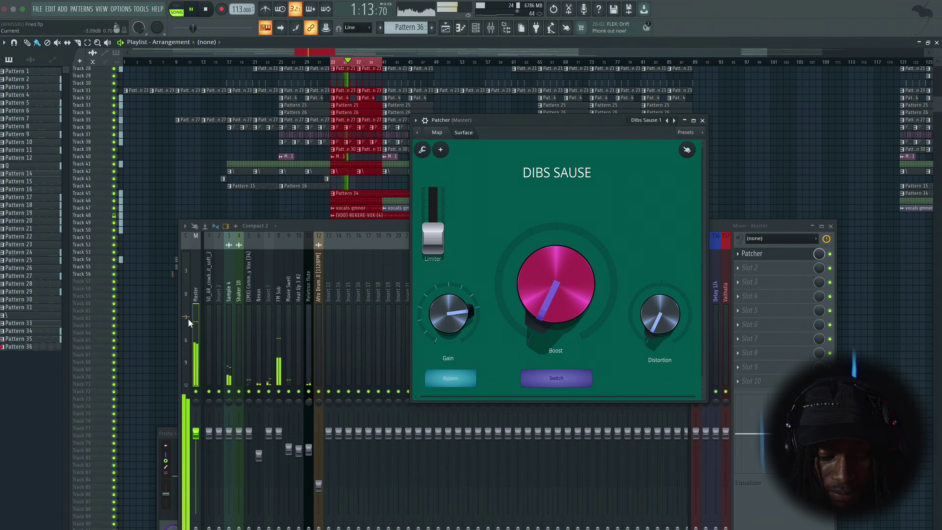
key(space)
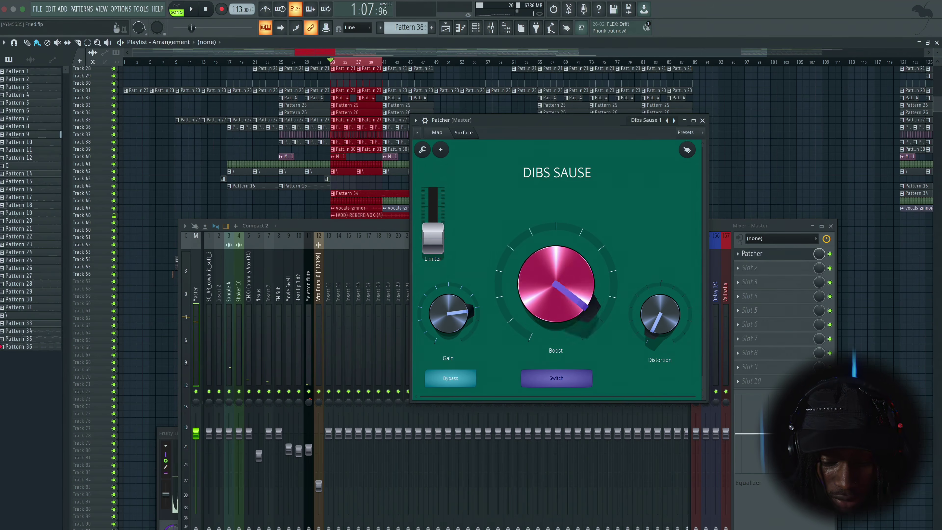
key(space)
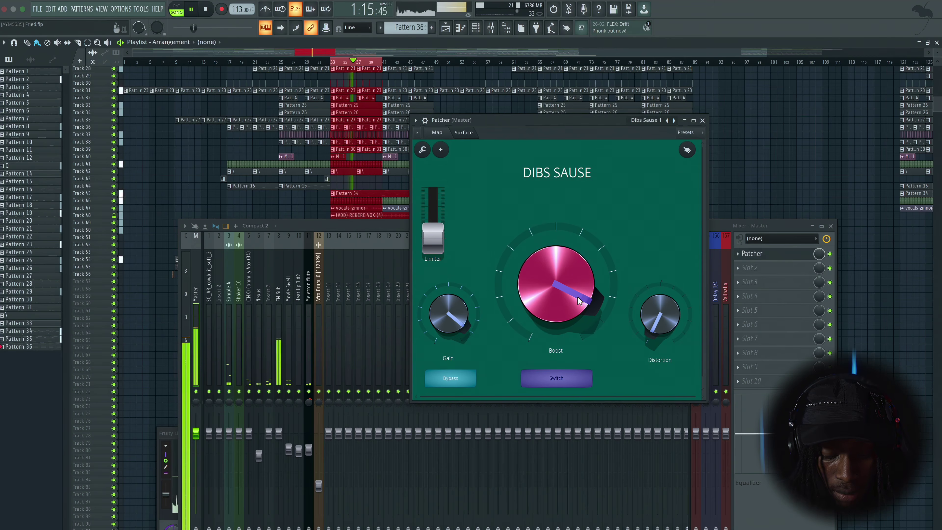
key(space)
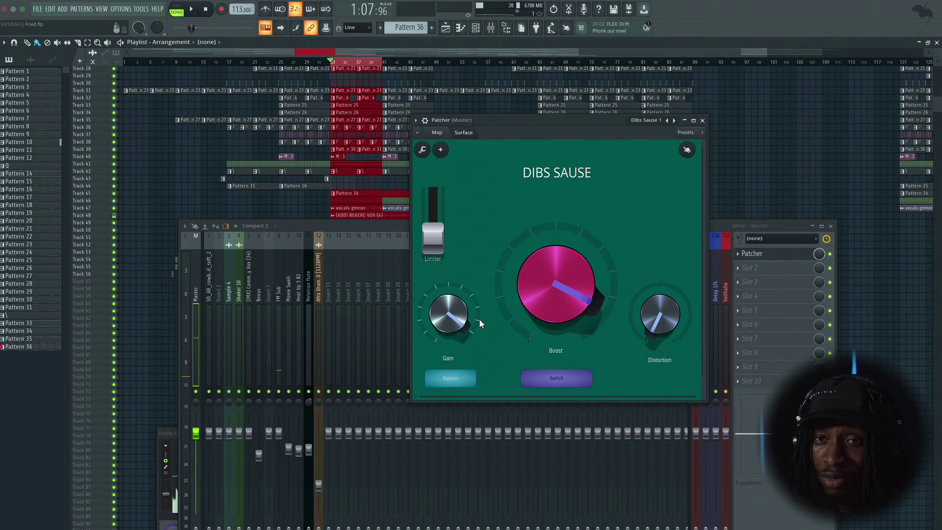
key(space)
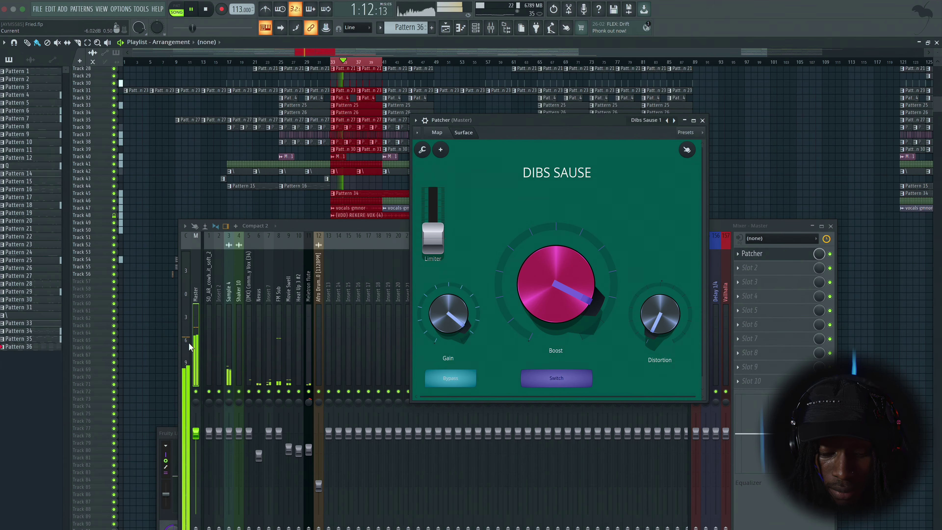
key(space)
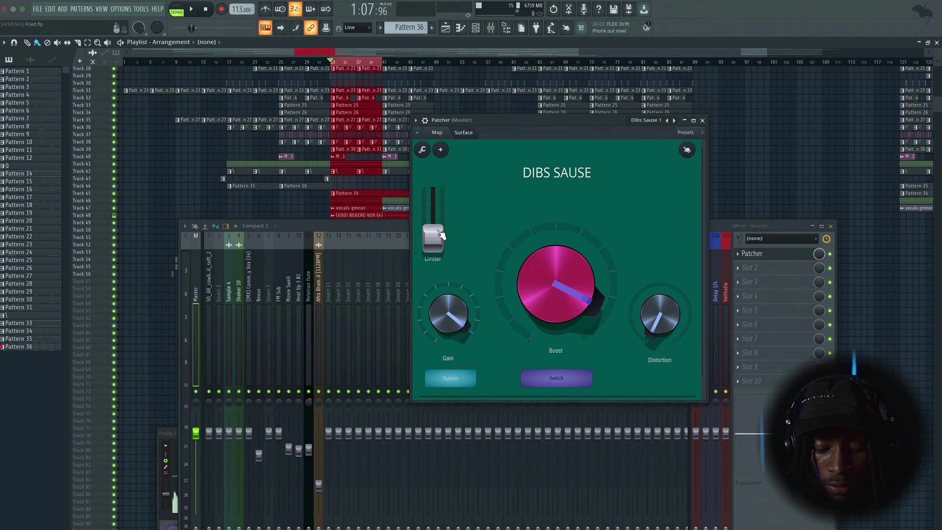
Raise Patcher's Limiter slider most of the way up while the selected section plays
key(space)
drag(442, 234, 439, 211)
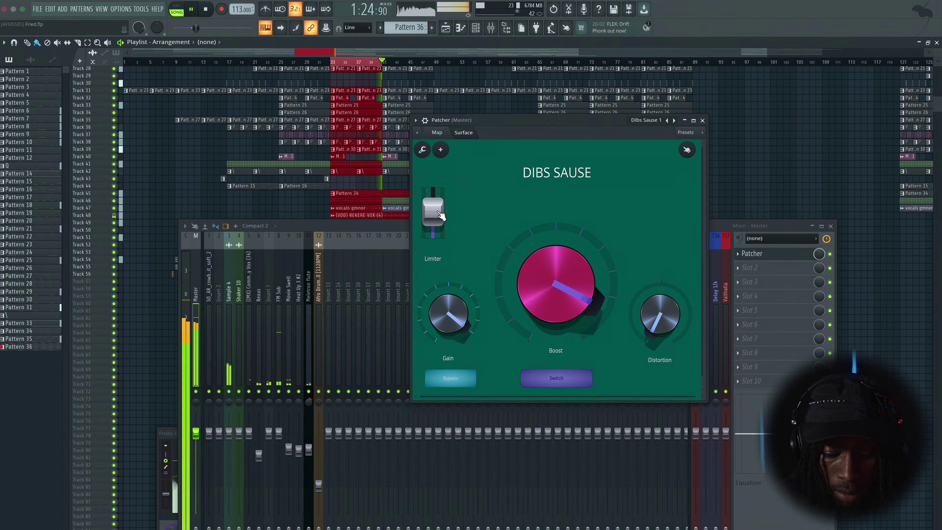
key(space)
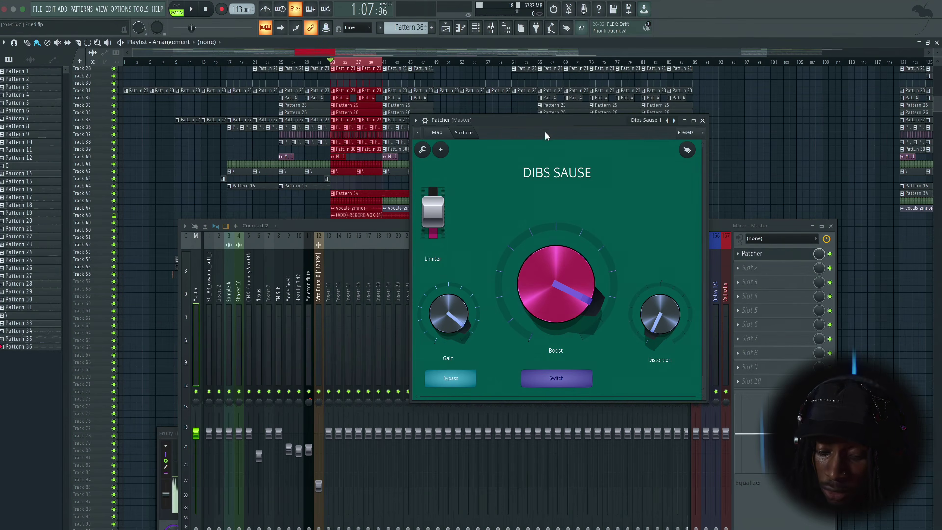
Turn on the preset's Switch and adjust the Distortion knob near its minimum during playback
drag(548, 120, 526, 126)
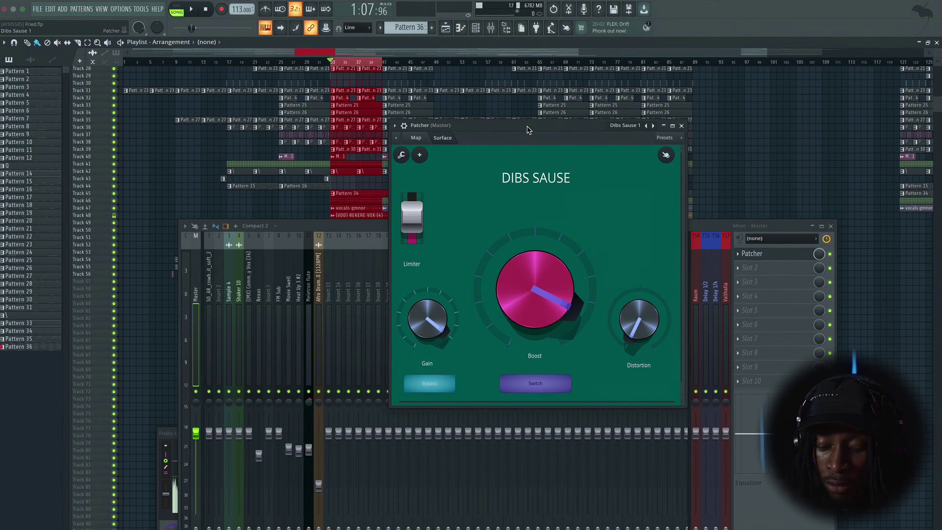
click(534, 384)
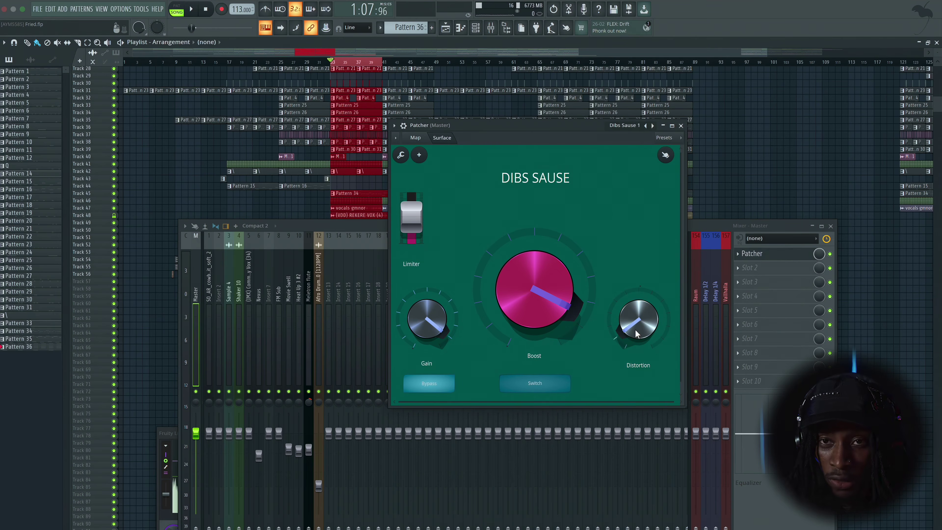
key(space)
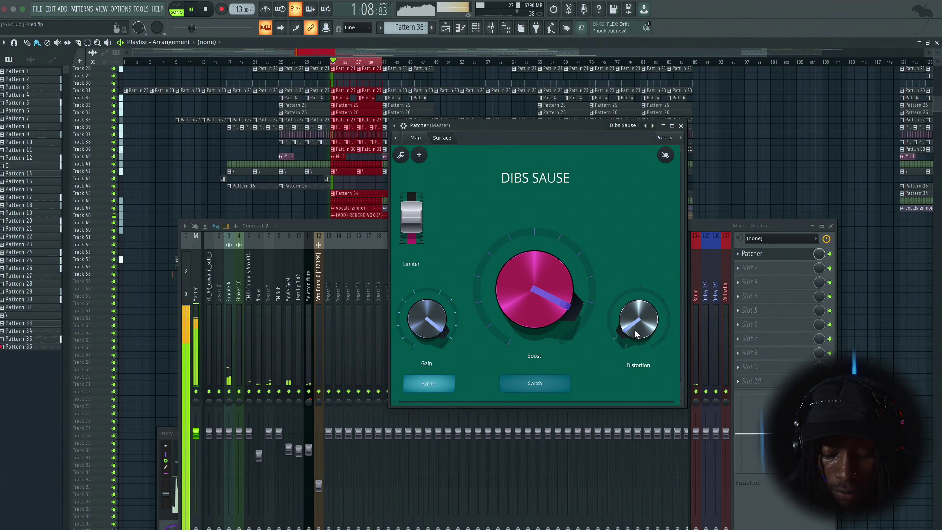
mouse_move(635, 329)
mouse_down()
mouse_move(635, 293)
mouse_move(634, 333)
mouse_up()
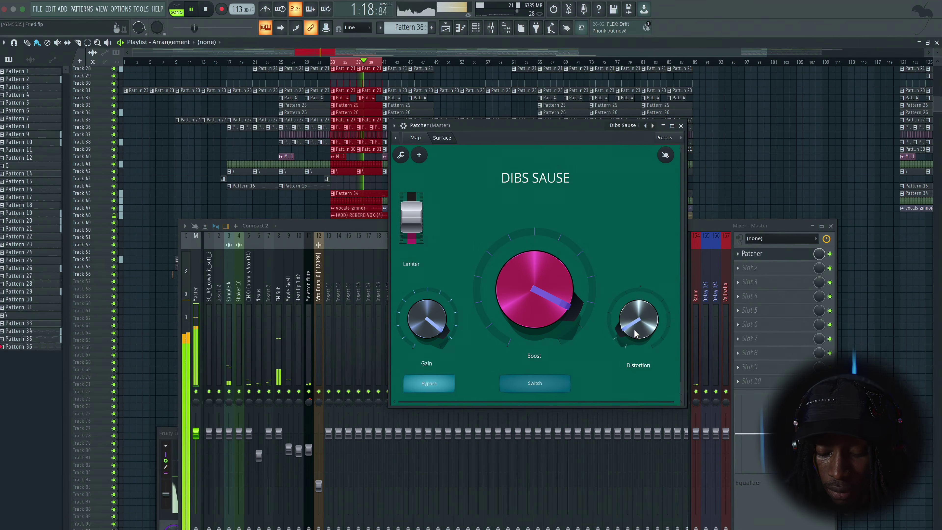
drag(635, 333, 635, 339)
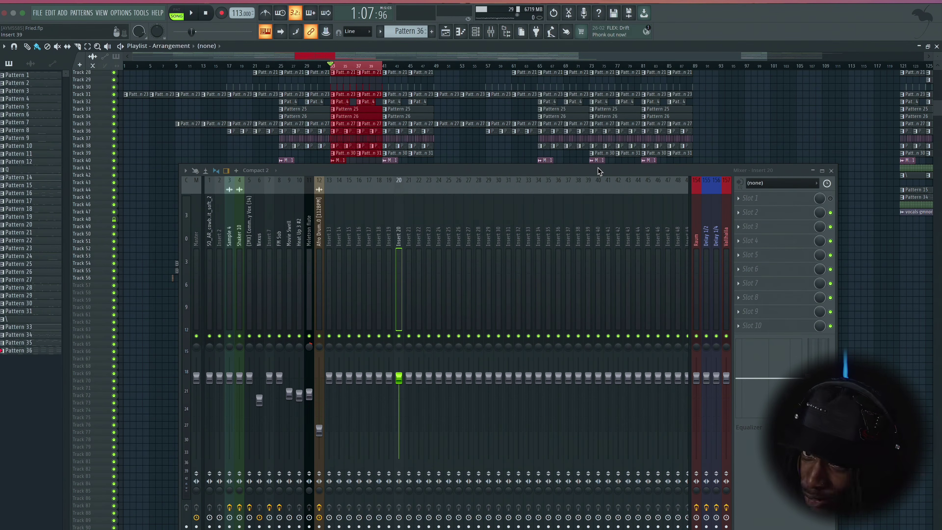
Search the effect plugins for "limiter" and load Fruity Limiter into the Master track's first effect slot
click(198, 263)
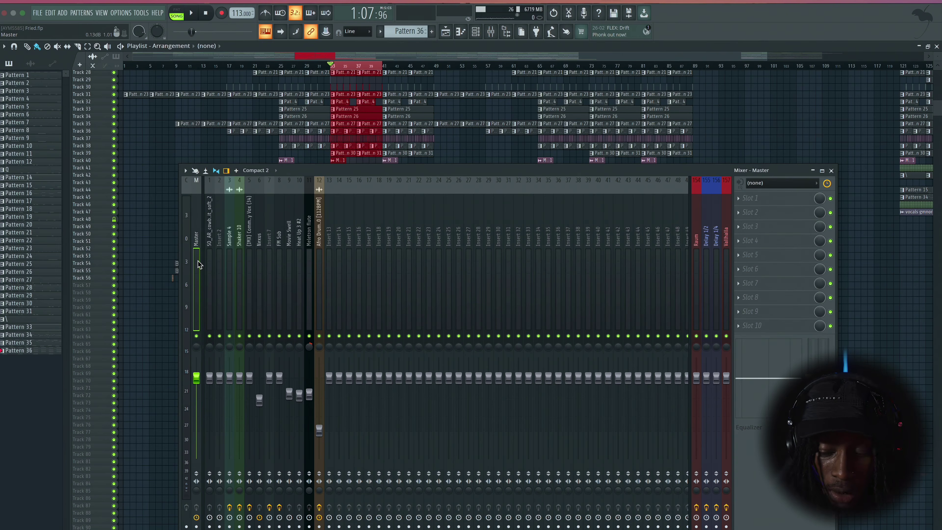
click(740, 204)
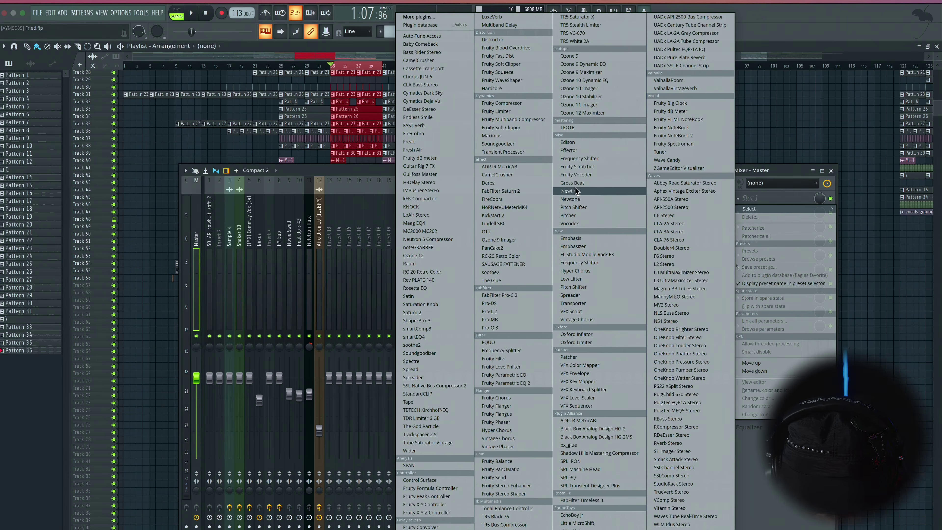
click(419, 16)
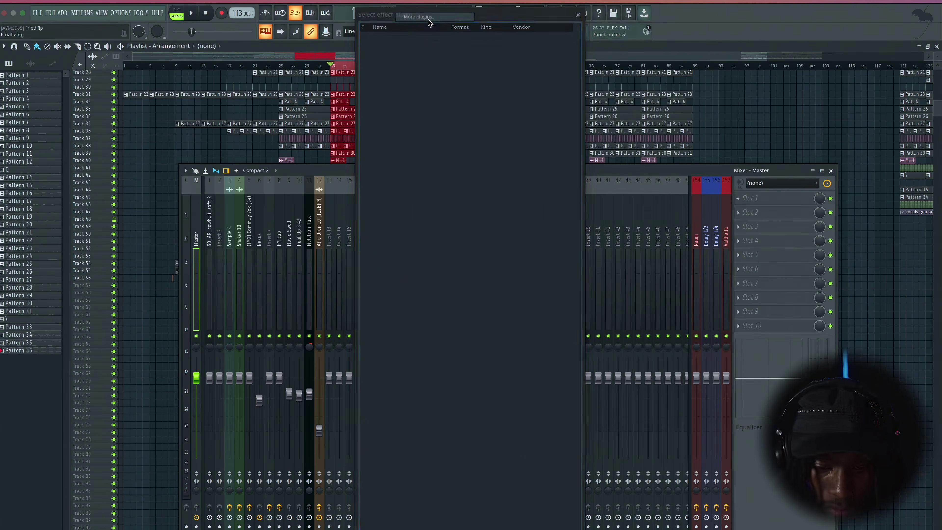
text(limiter)
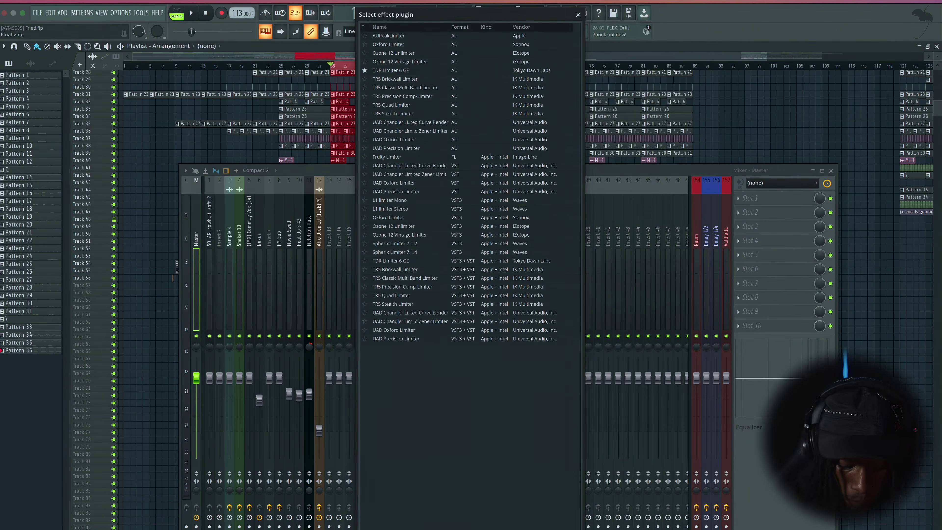
text(er)
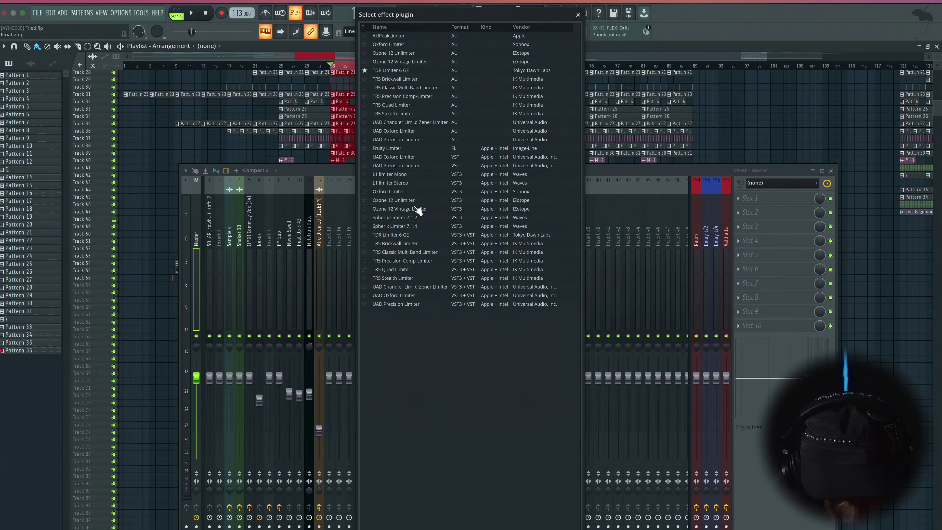
double_click(412, 149)
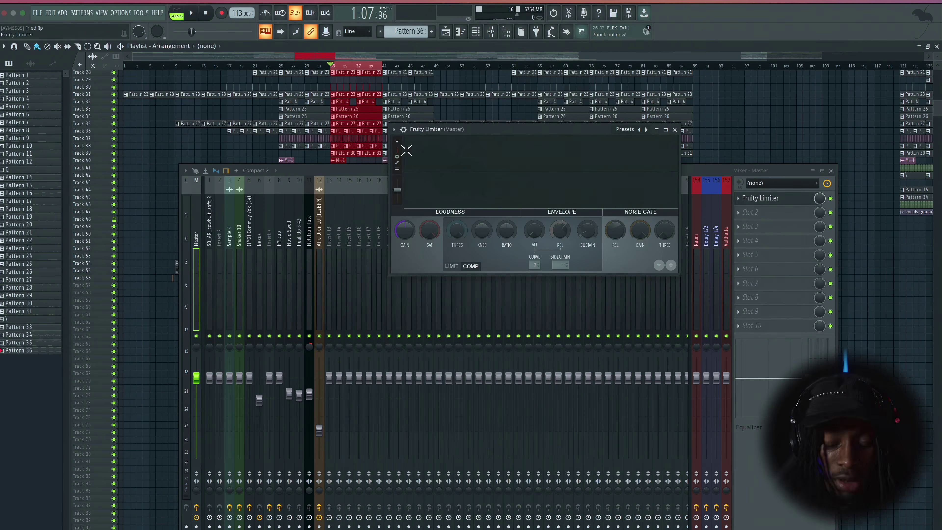
Put Fruity Limiter in LIMIT mode, lower its ceiling to cut the peaks, and set the saturation threshold to about -6.3 dB during playback
drag(501, 130, 448, 202)
click(400, 322)
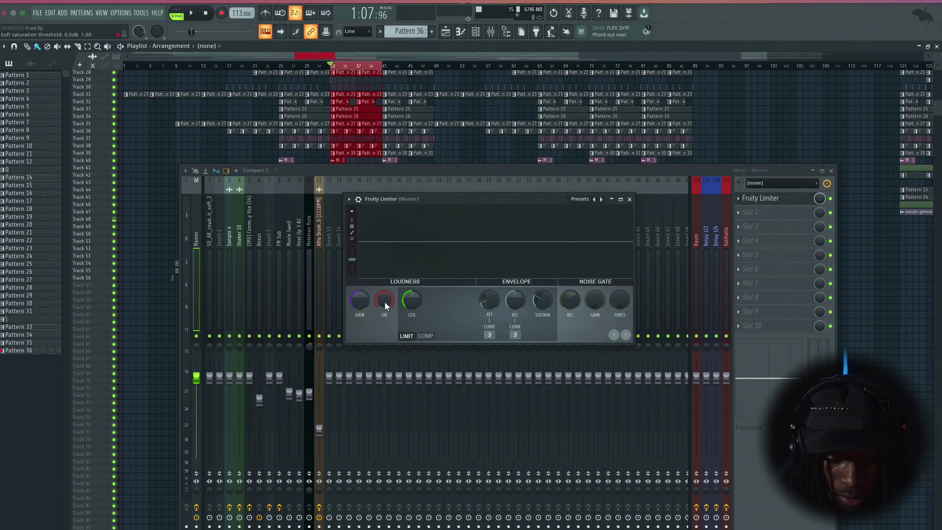
key(space)
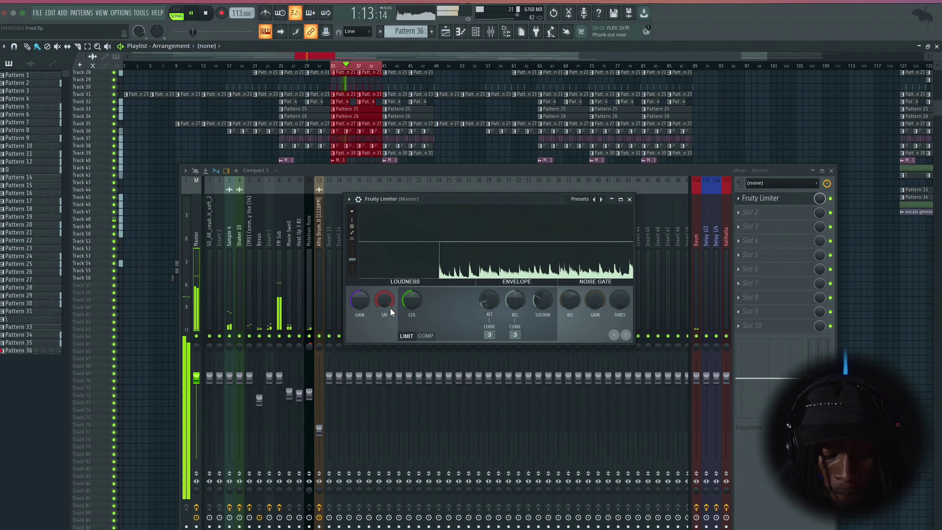
drag(414, 303, 414, 333)
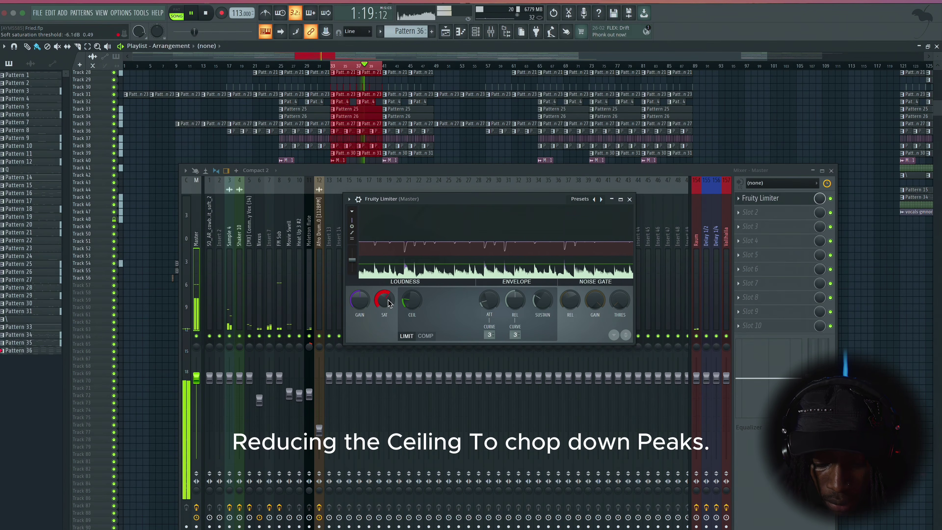
drag(388, 302, 388, 304)
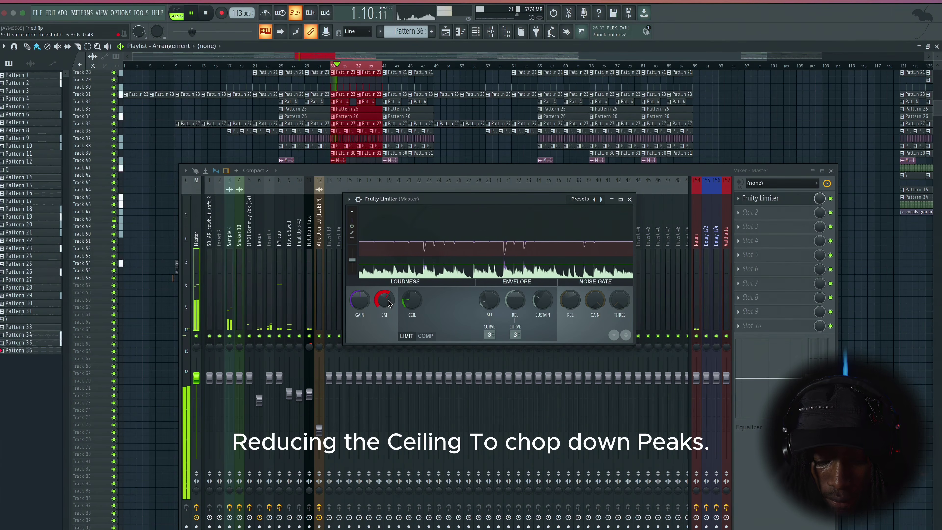
key(space)
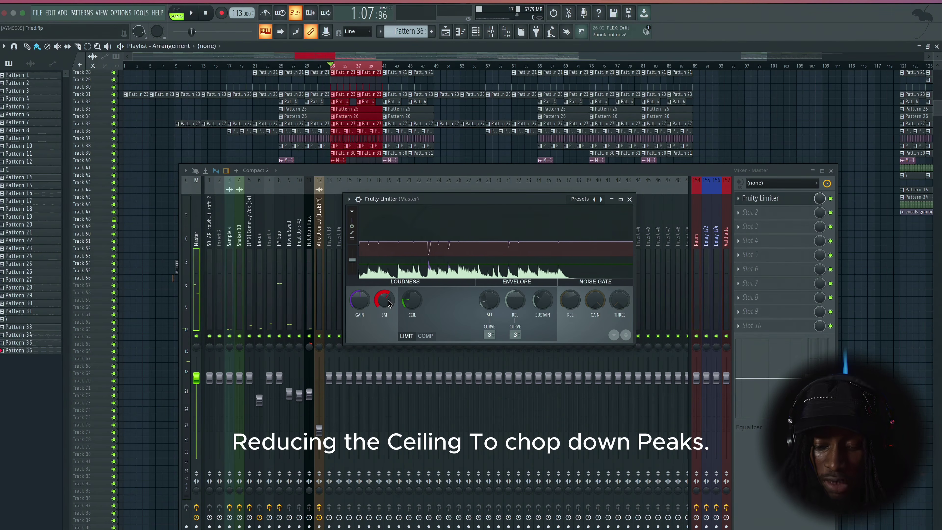
Replay the selected section to judge the peak reduction and fine-tune Fruity Limiter's ceiling
key(space)
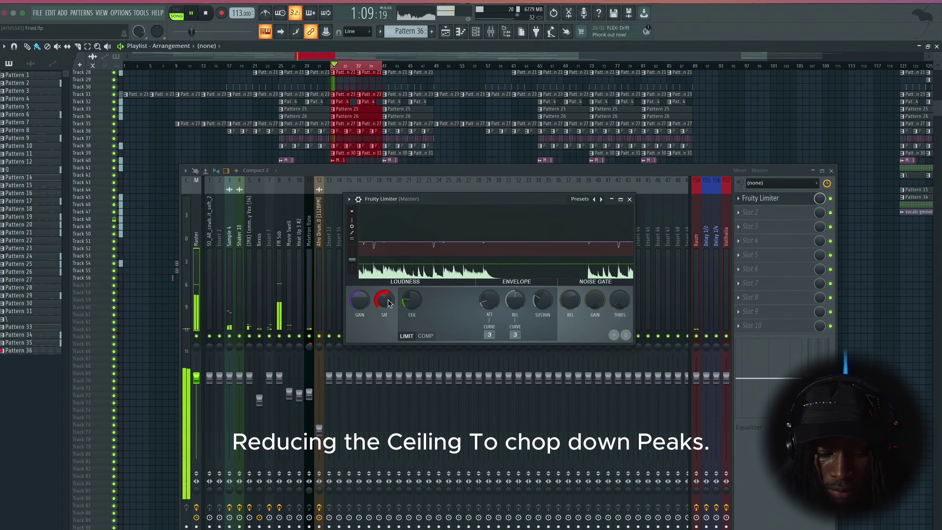
key(space)
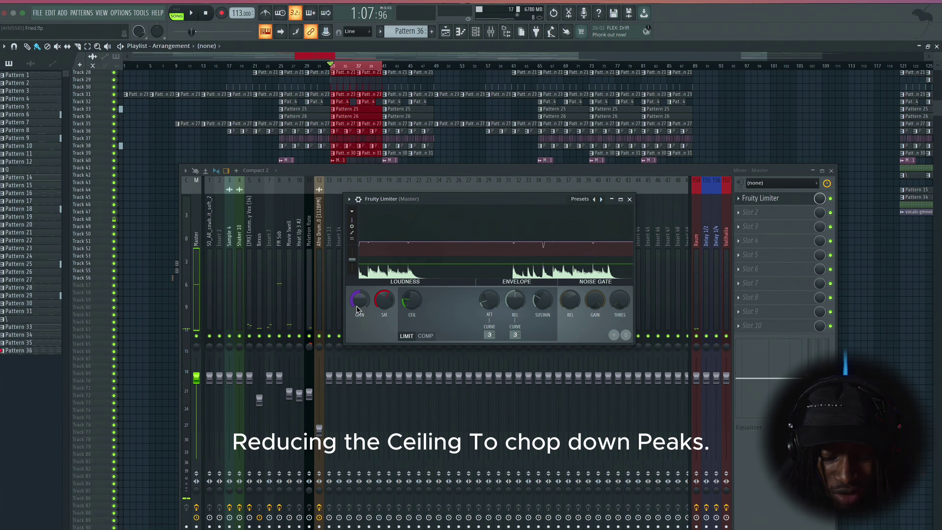
key(space)
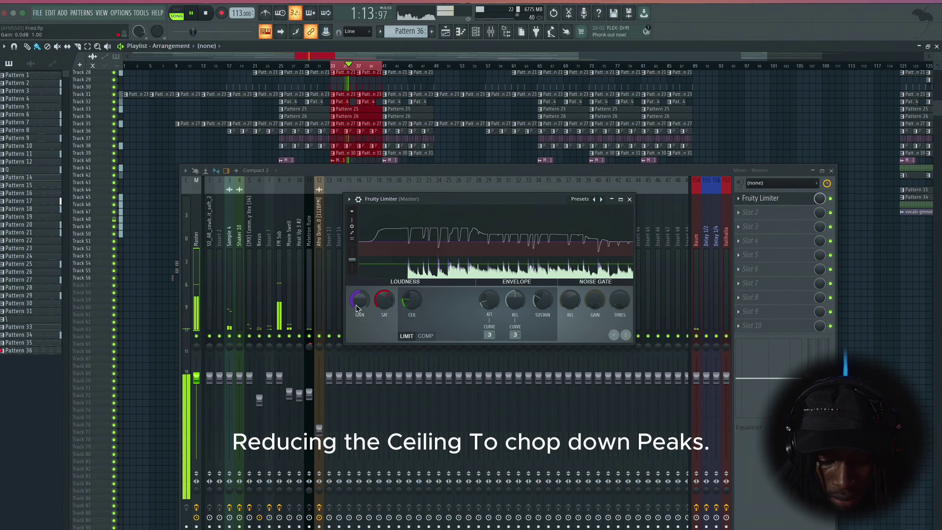
drag(412, 300, 384, 302)
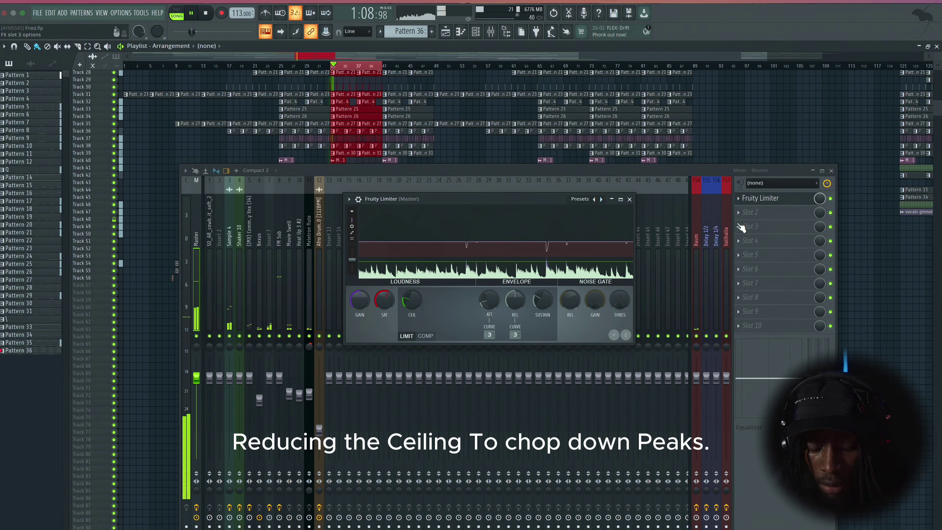
key(space)
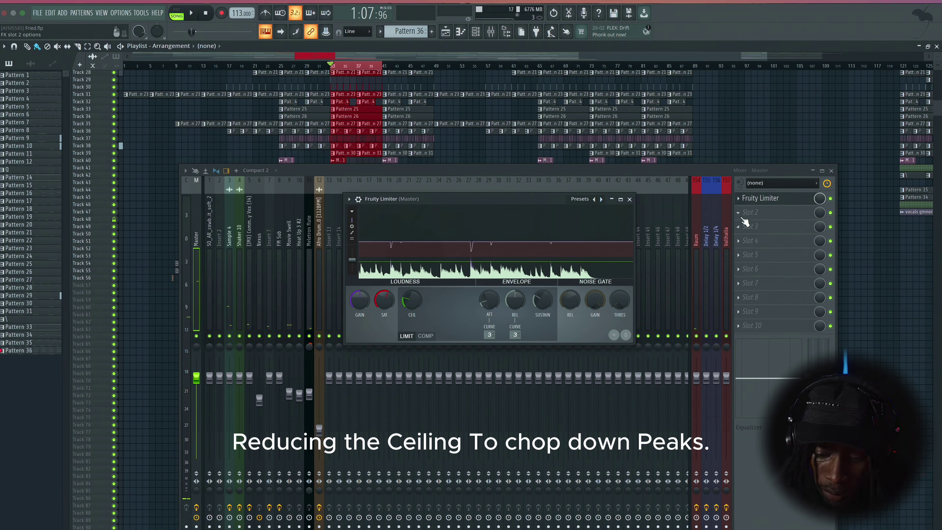
Copy the Master track's Fruity Limiter with its settings from slot 1 into slot 2
click(744, 219)
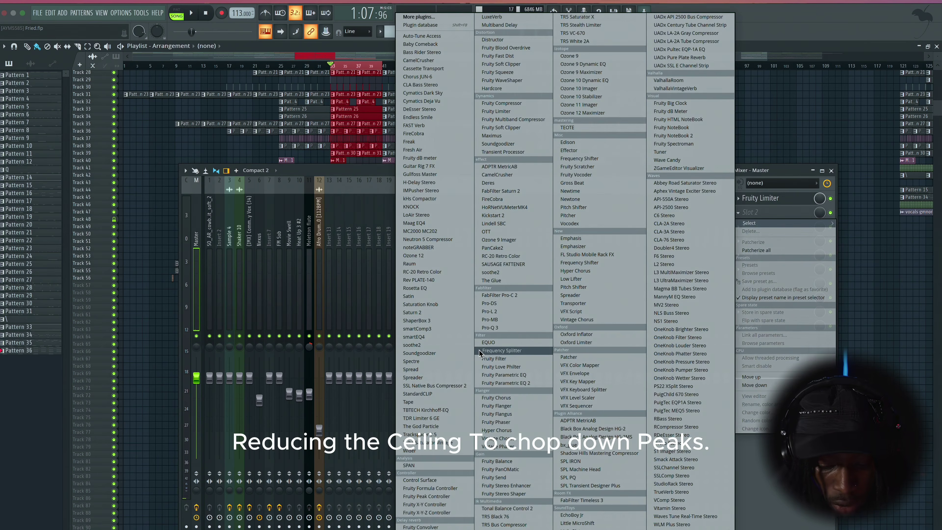
click(757, 211)
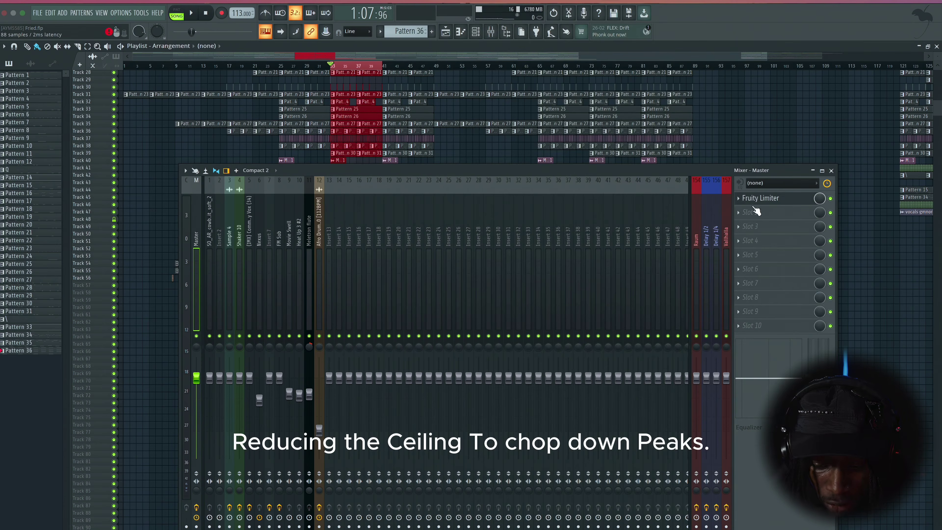
click(738, 199)
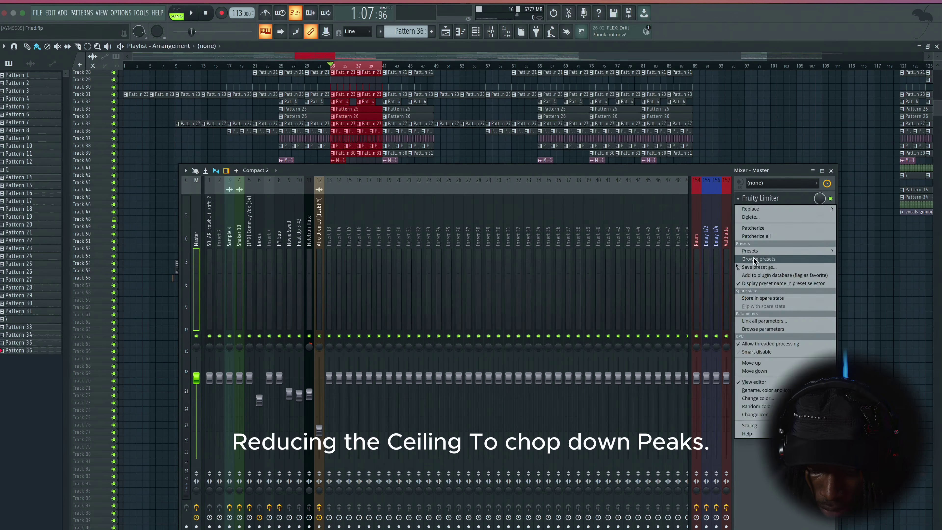
drag(774, 269, 755, 214)
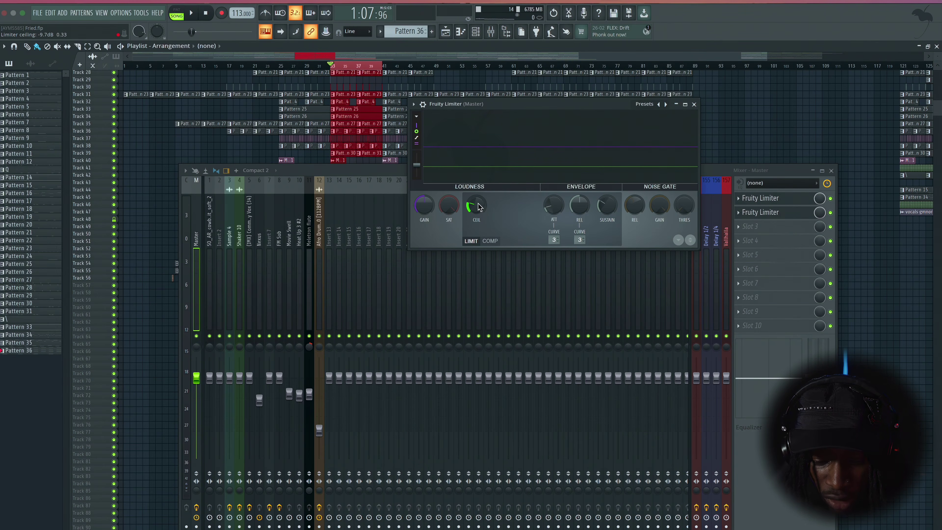
Set the second Fruity Limiter's ceiling to about -11.8 dB while the selected section plays
scroll(478, 204, up, 4)
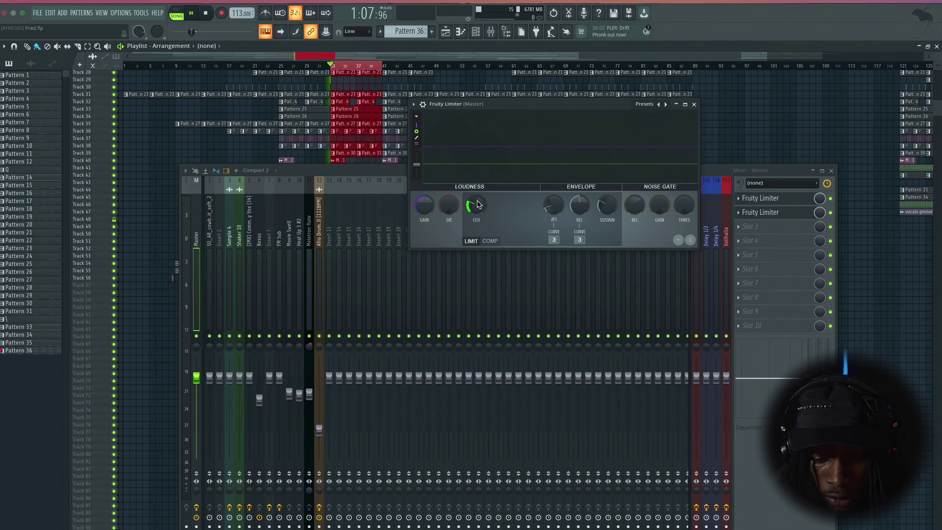
drag(478, 204, 479, 230)
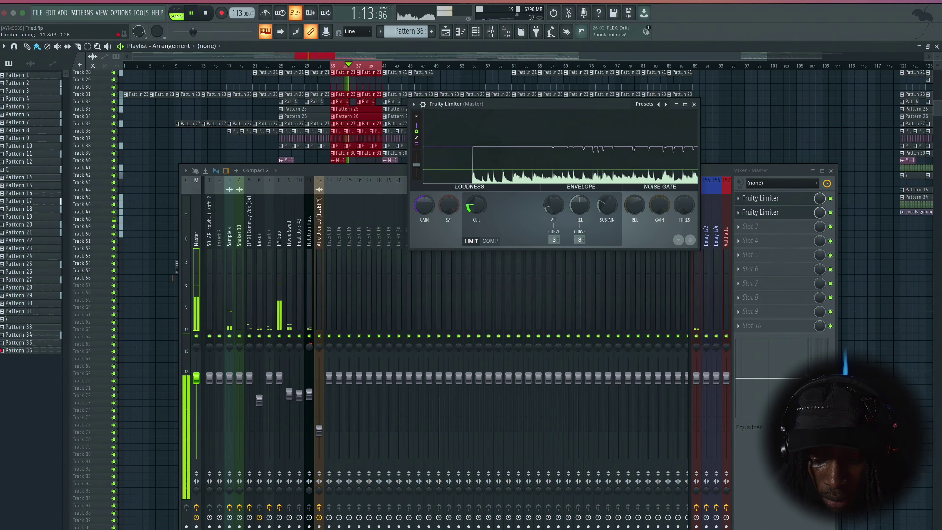
Set the second Fruity Limiter's saturation threshold to about -1.6 dB and the first one's to about -6.7 dB during playback
drag(478, 230, 449, 206)
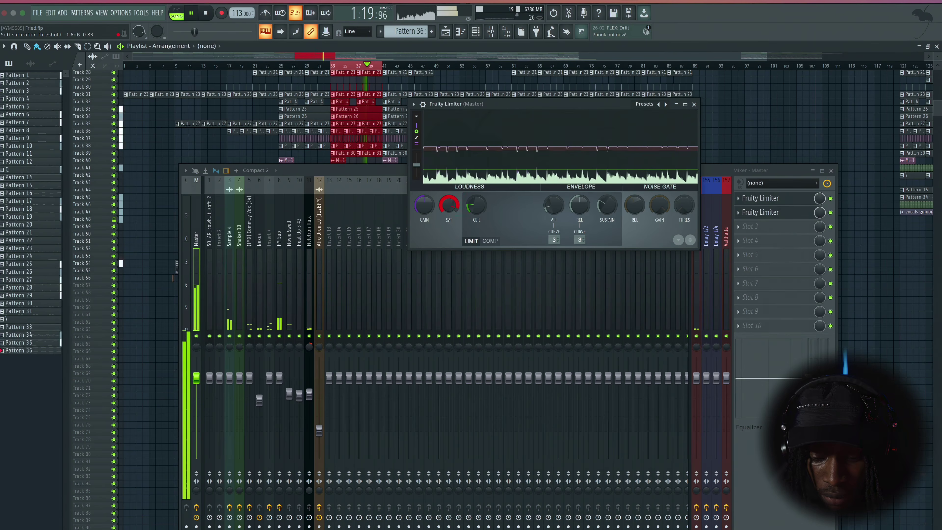
click(757, 199)
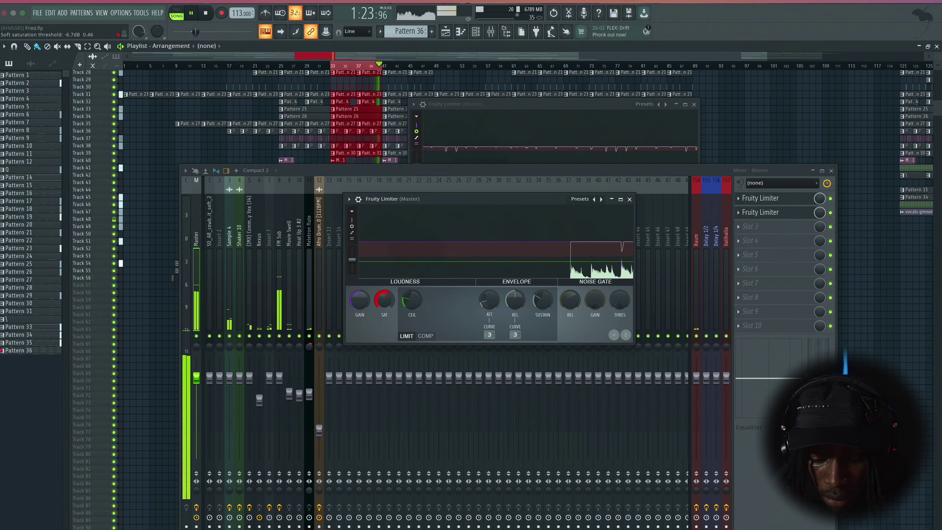
drag(383, 301, 412, 289)
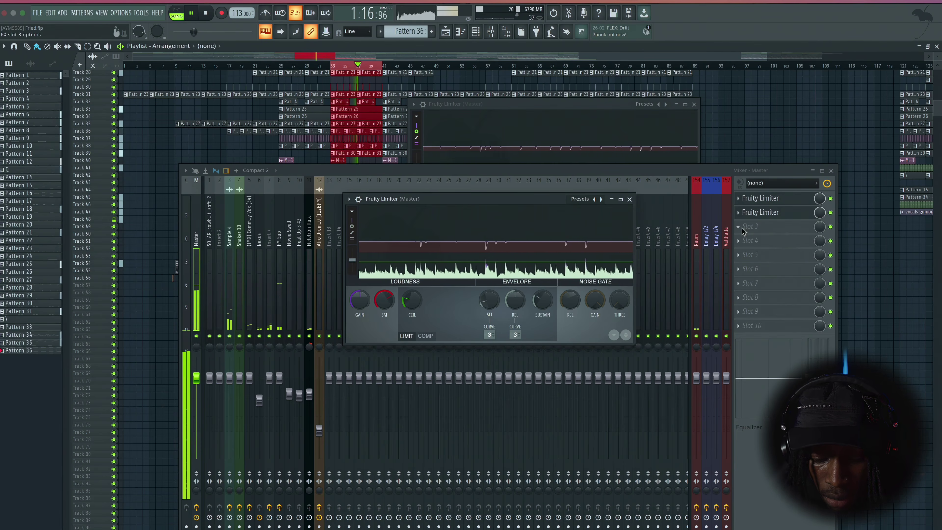
Add Pro-L 2 to slot 3 of the Master track and raise its gain to about +14.3 dB
click(749, 226)
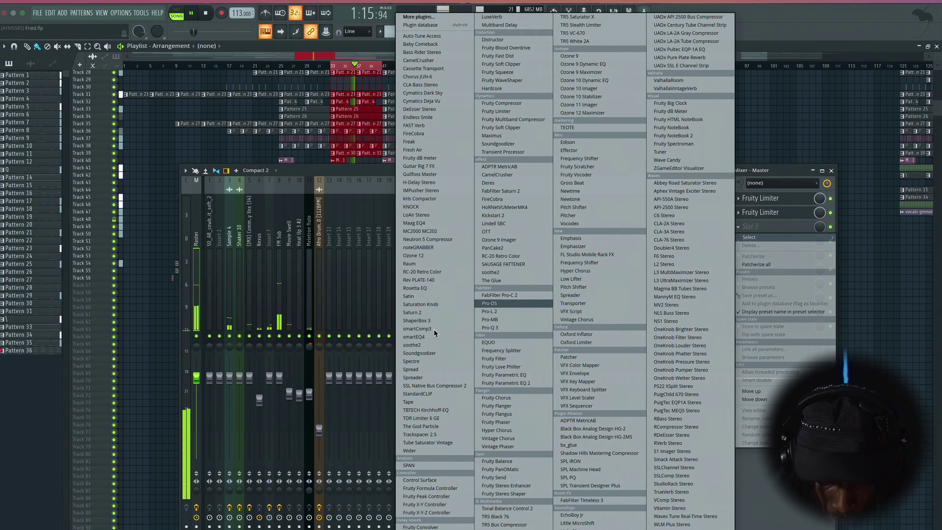
click(486, 311)
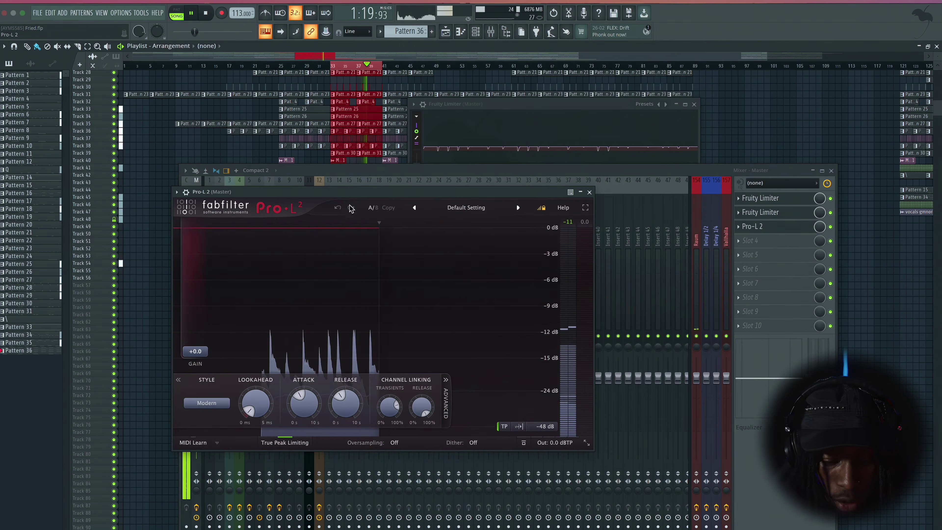
drag(260, 191, 447, 191)
drag(382, 350, 392, 296)
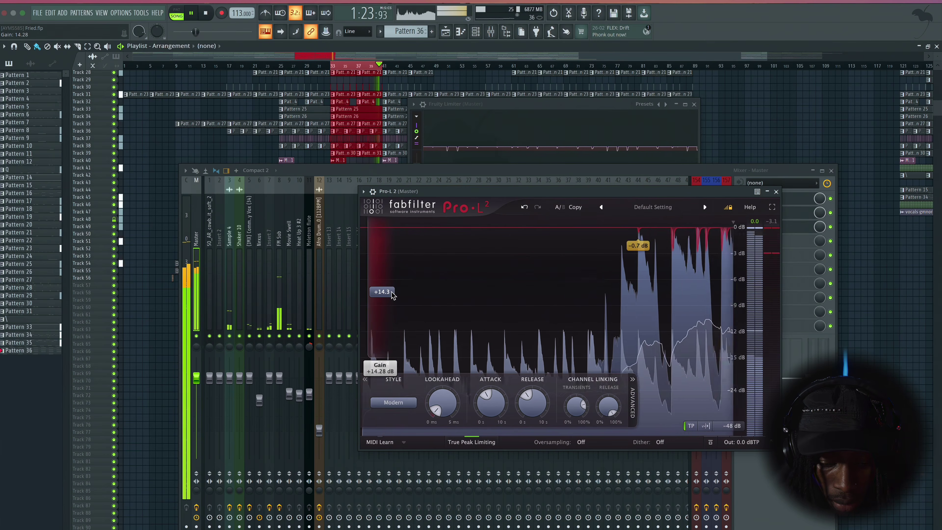
drag(565, 196, 511, 245)
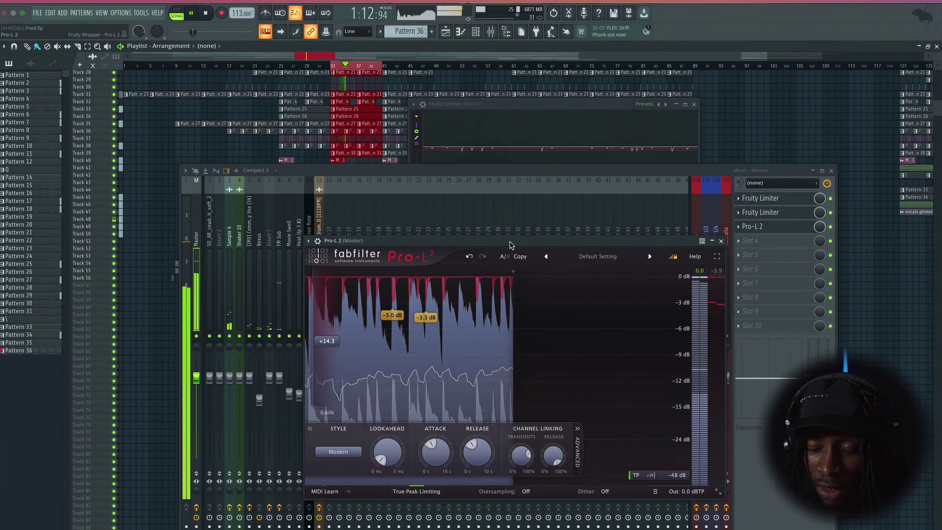
Set the first Fruity Limiter's ceiling to about -11.5 dB and its saturation threshold to about -6.1 dB
click(775, 202)
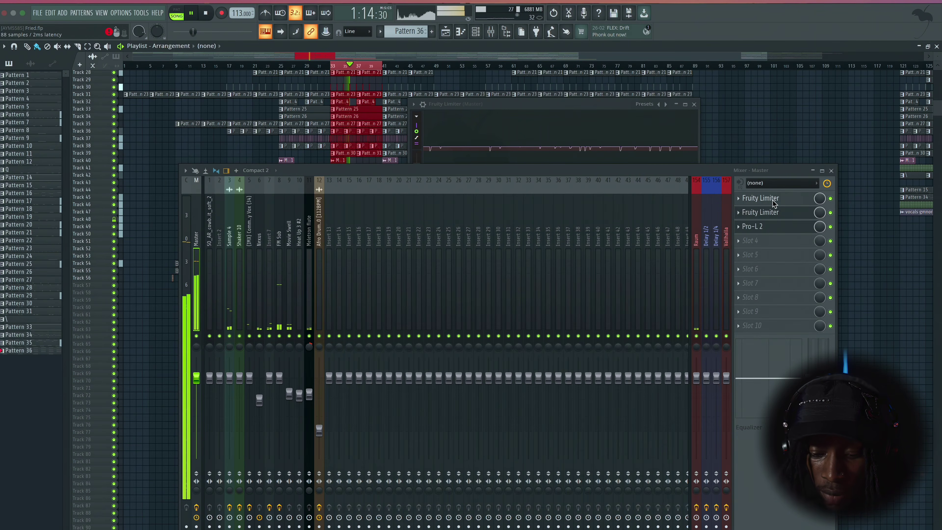
click(774, 202)
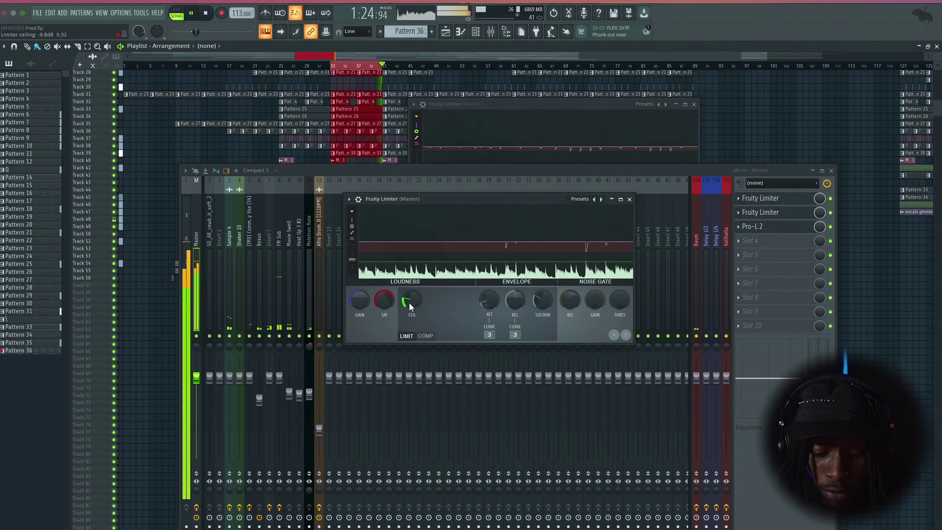
drag(409, 302, 409, 312)
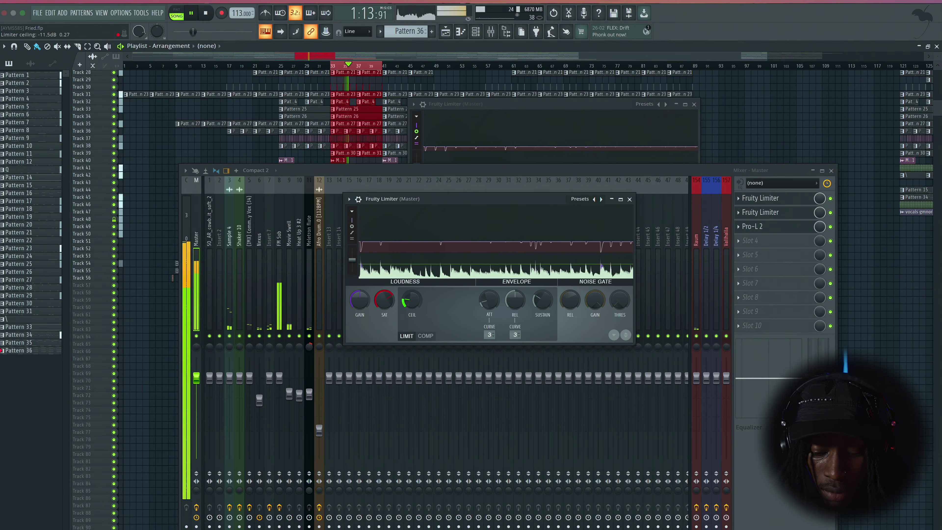
drag(384, 300, 385, 288)
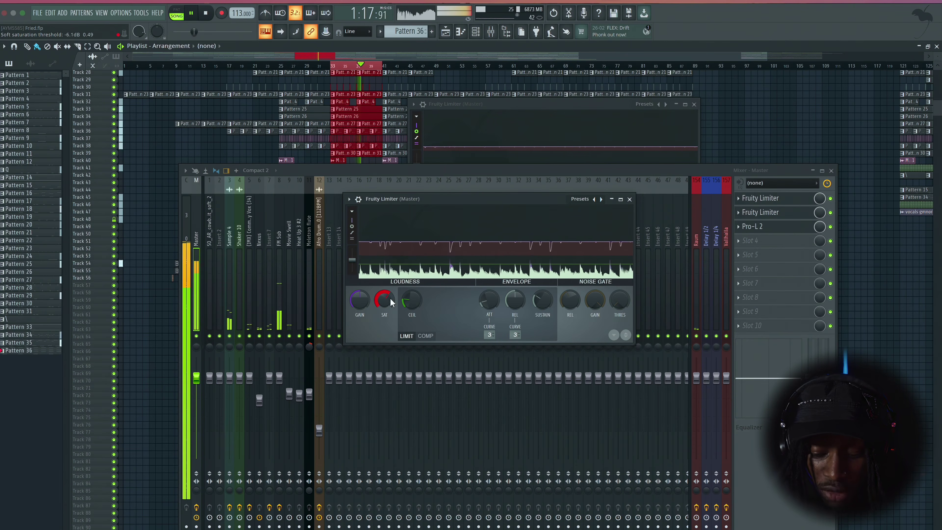
Check Pro-L 2's gain reduction, lower the second Fruity Limiter's ceiling to about -12.2 dB, and close that limiter
click(767, 228)
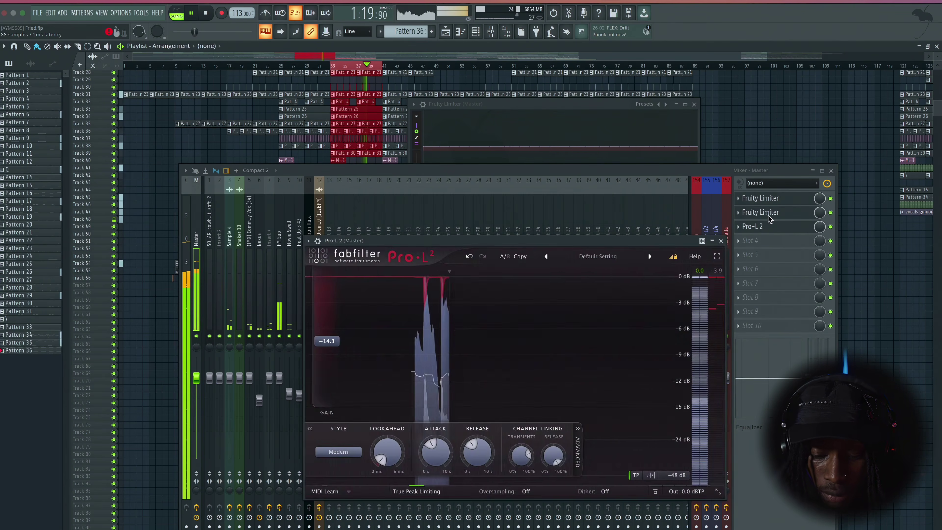
click(770, 216)
click(770, 217)
click(770, 216)
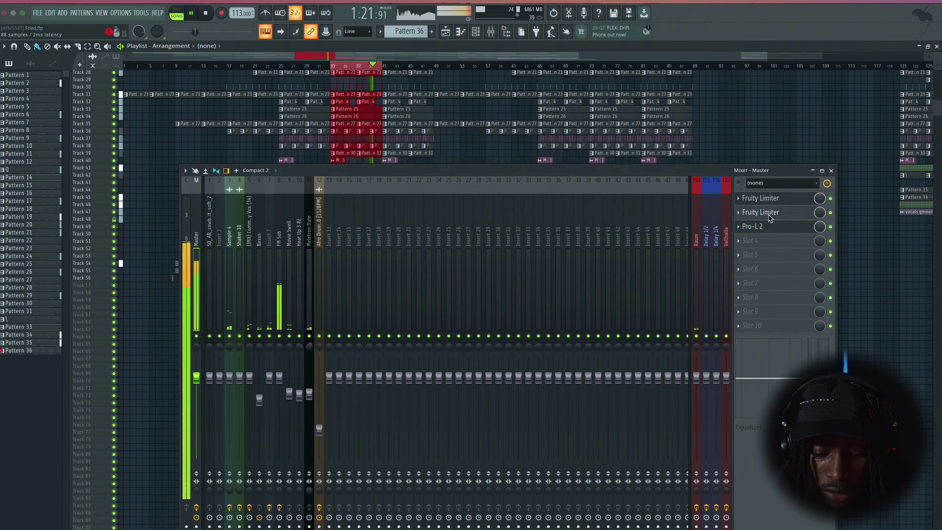
click(770, 217)
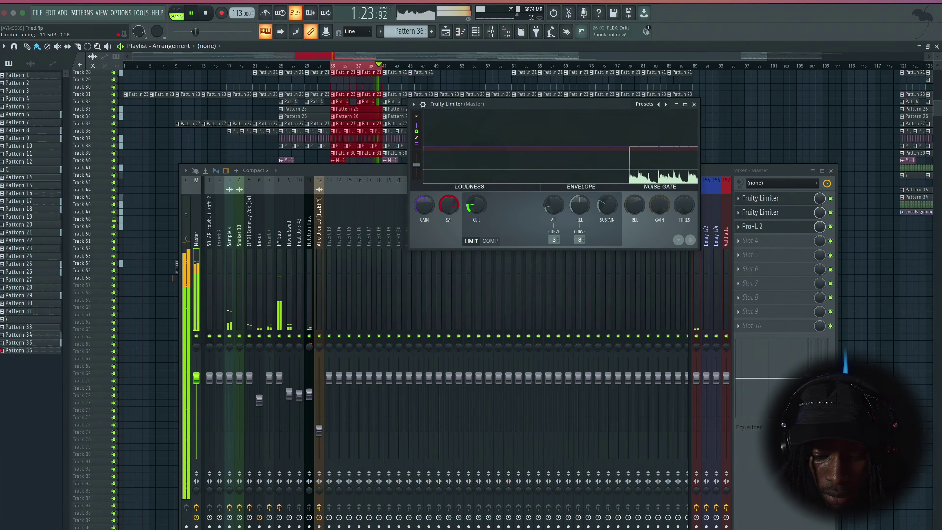
scroll(477, 205, down, 2)
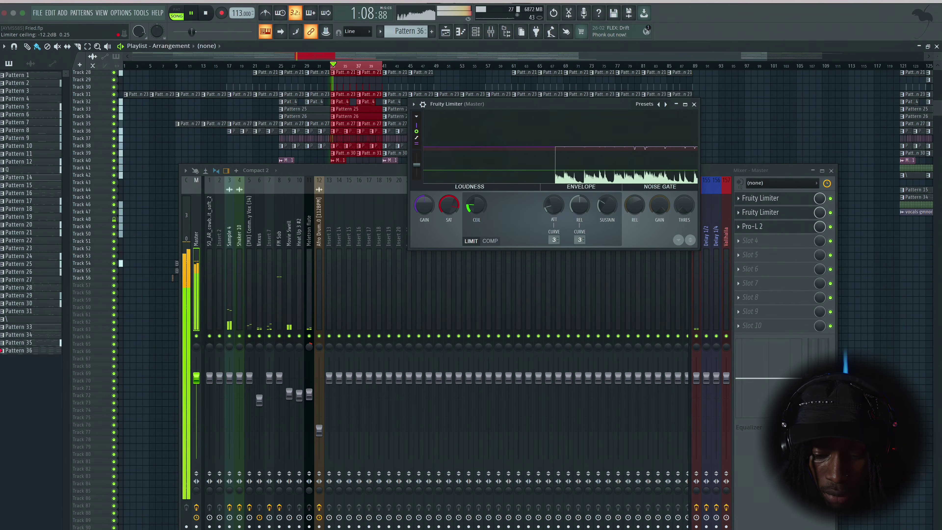
click(695, 104)
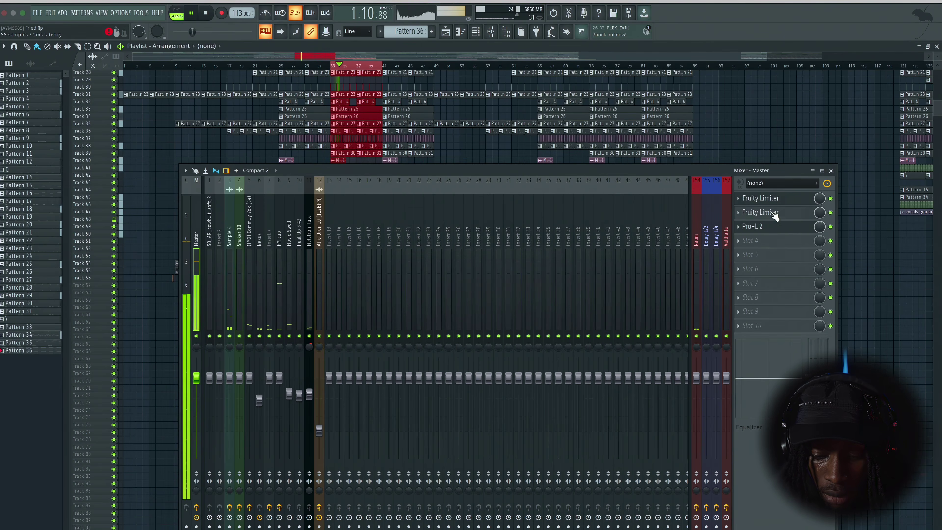
Raise the Pro-L 2 gain to about +14.7 dB, close the plugin, and save the project
click(771, 228)
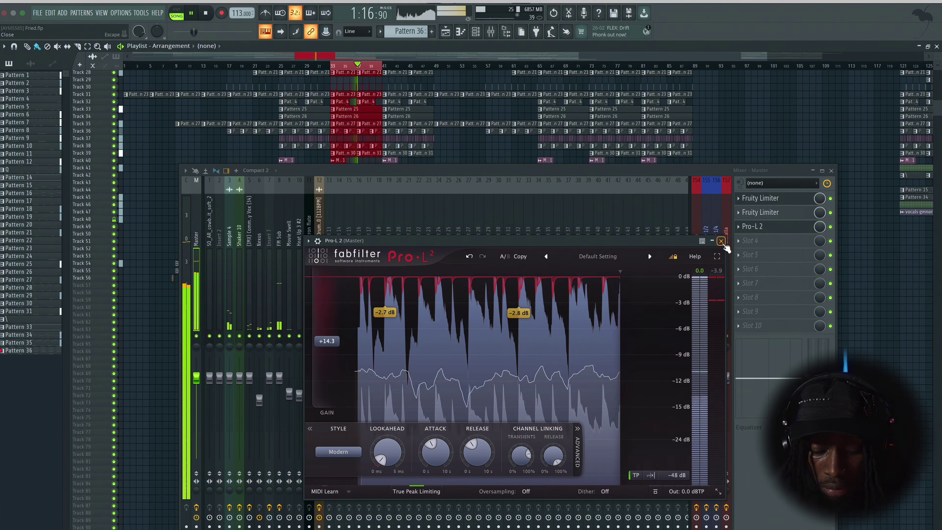
drag(328, 346, 329, 344)
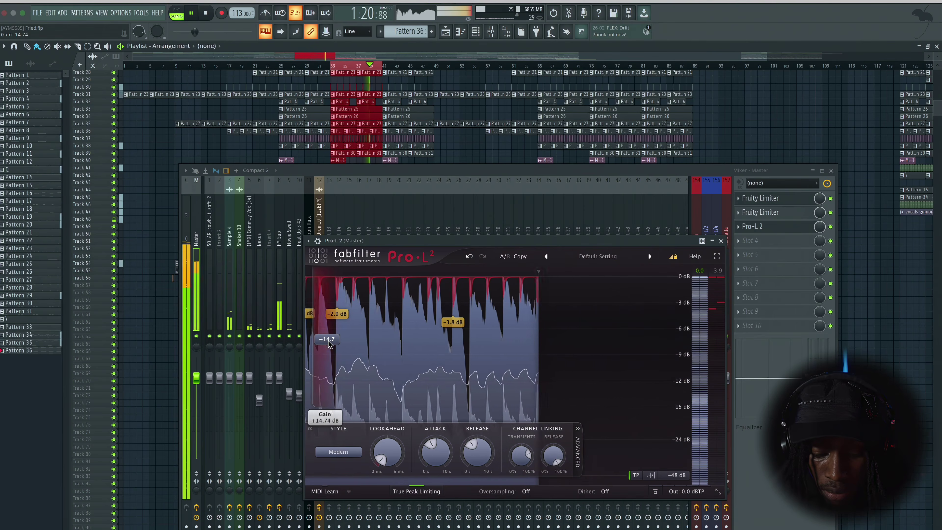
click(721, 241)
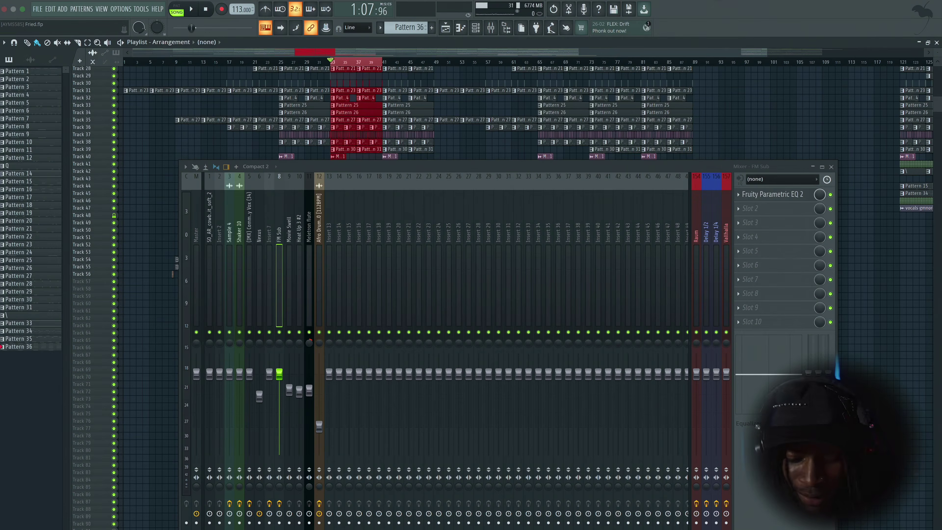
key(ctrl+s)
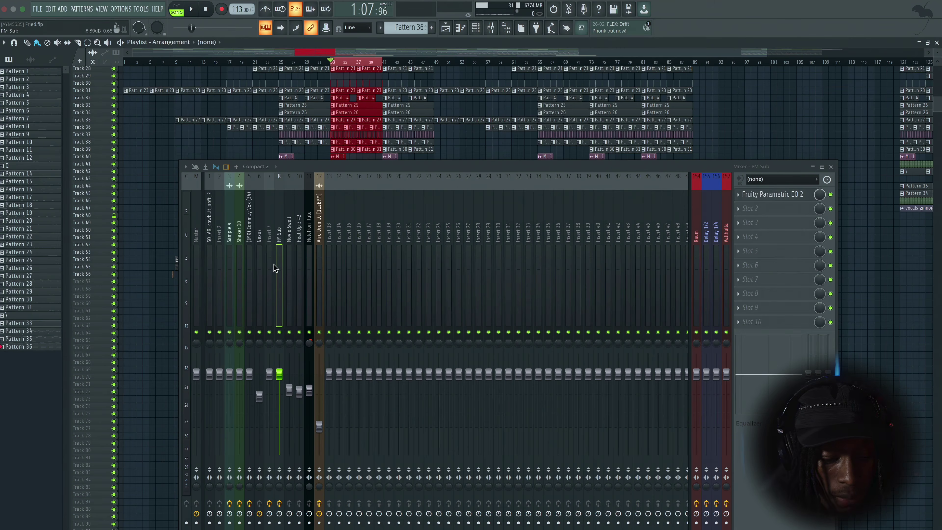
Play the selected section and solo the FM Sub mixer track to audition it, stopping playback and unsoloing it at the end
click(289, 260)
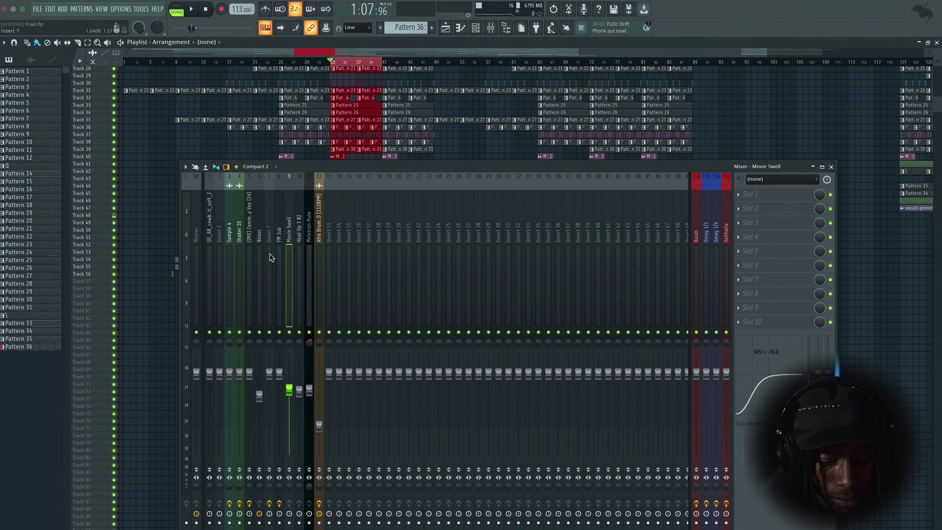
click(280, 260)
key(space)
right_click(280, 332)
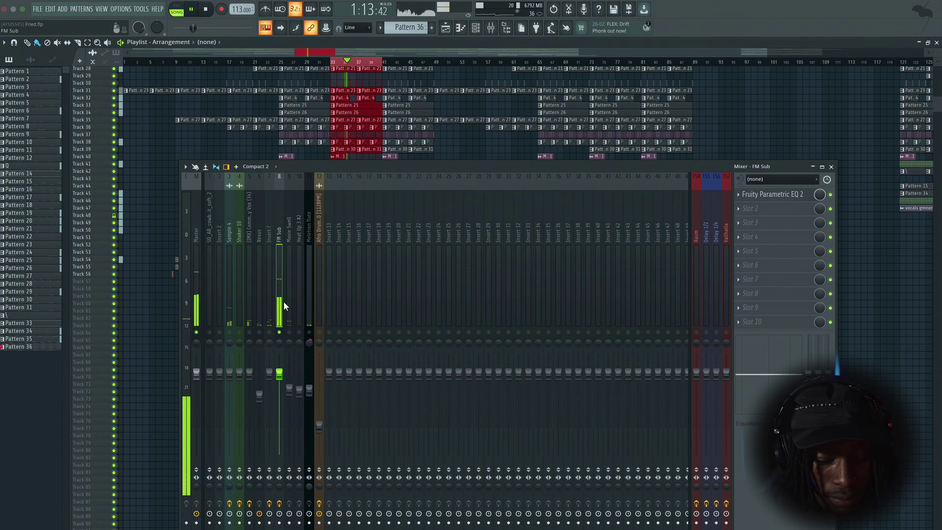
key(space)
right_click(280, 332)
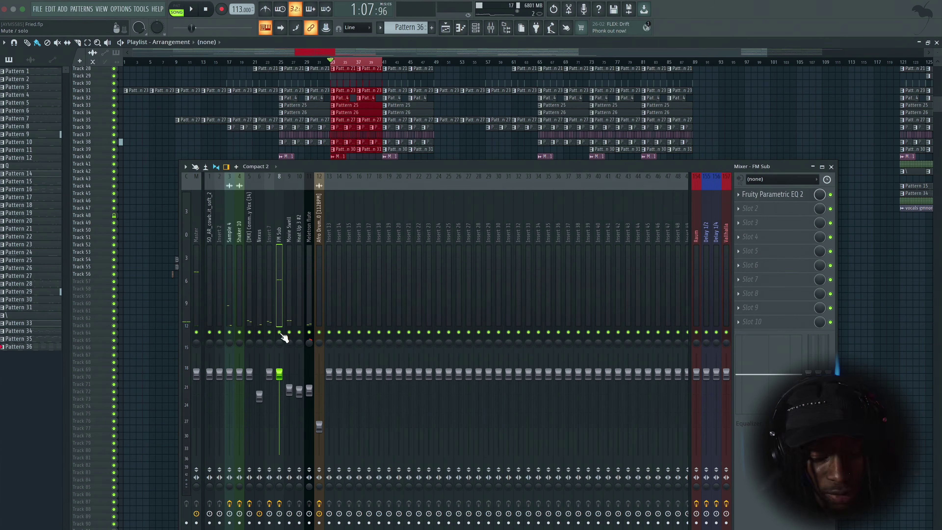
Search the plugin database for "sausage" and load the SAUSAGE FATTENER VST into slot 2 of the FM Sub track
click(751, 213)
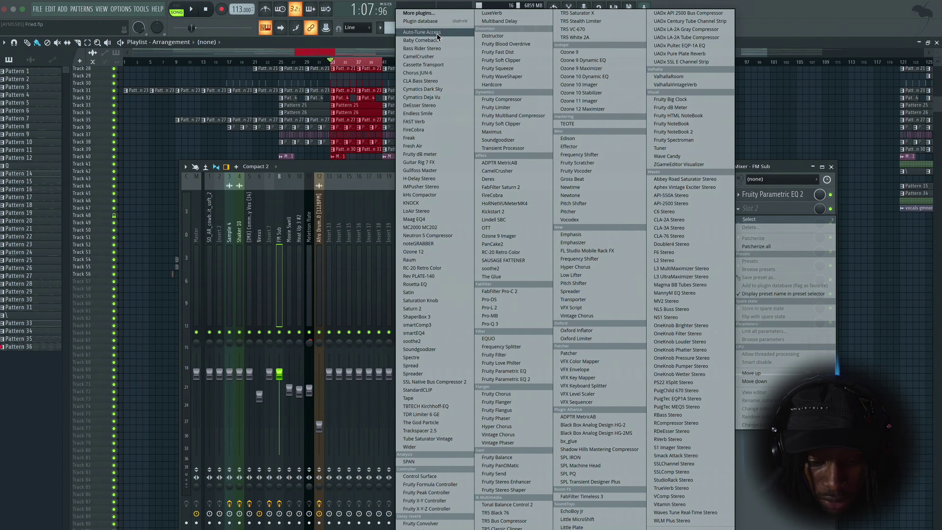
click(429, 21)
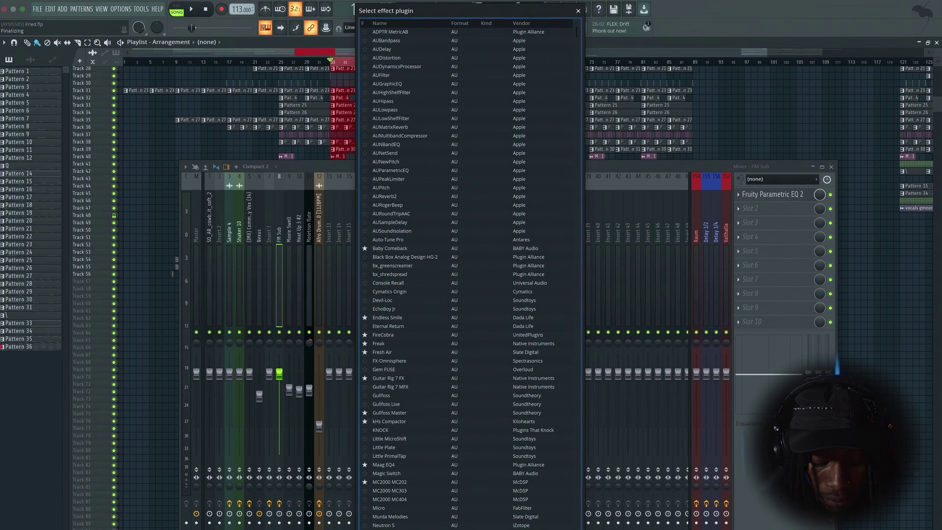
text(sausage)
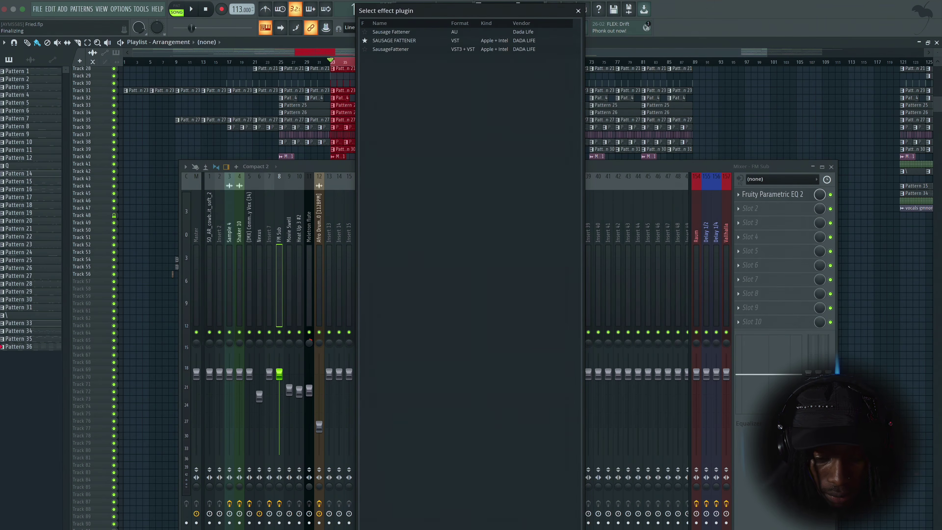
double_click(458, 41)
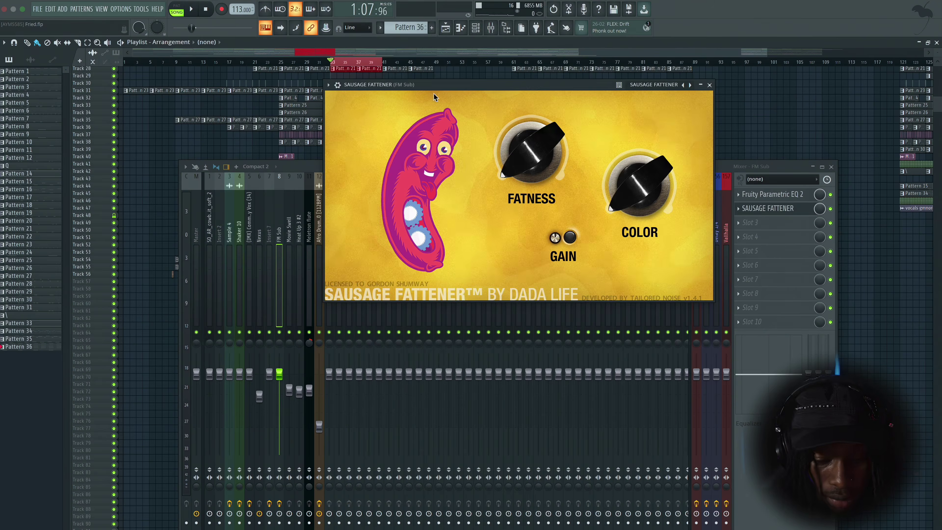
Arrange the SAUSAGE FATTENER and mixer windows so the plugin's knobs and the FM Sub fader are both accessible
drag(437, 86, 206, 137)
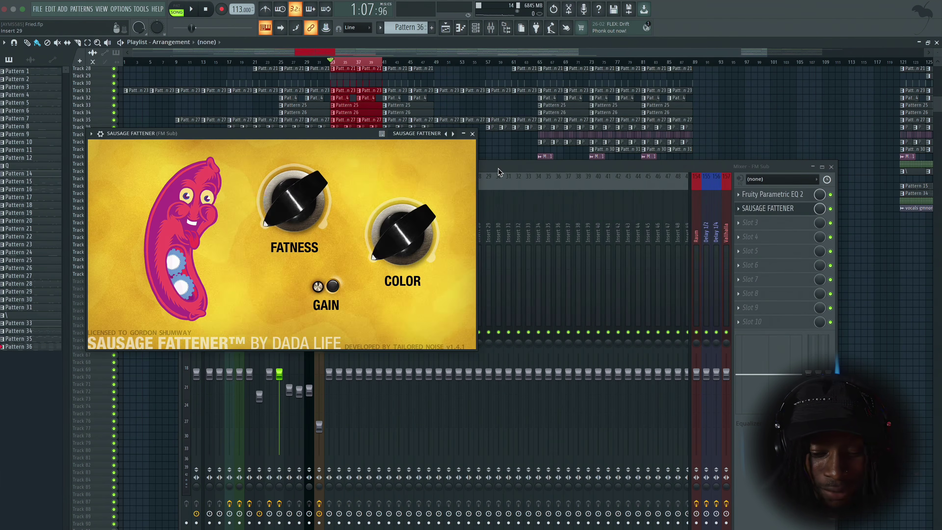
drag(499, 172, 547, 165)
drag(267, 134, 196, 24)
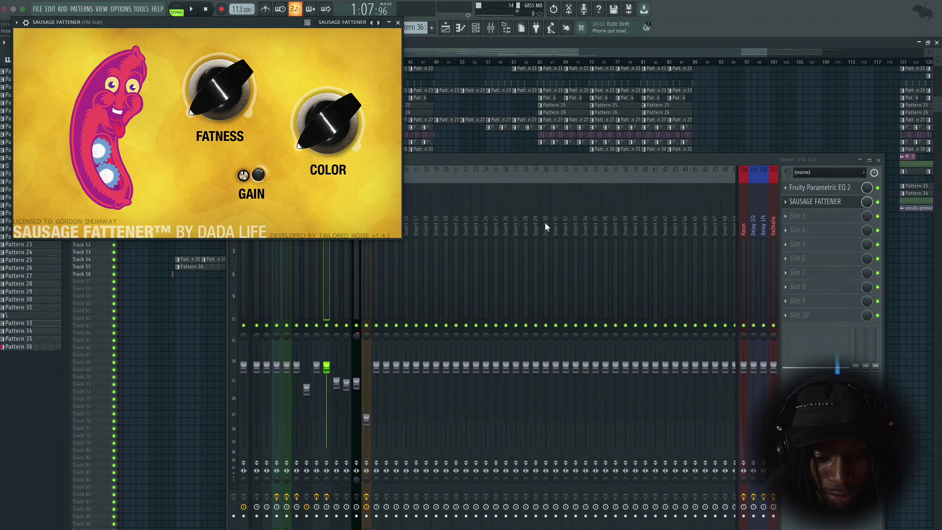
drag(496, 164, 533, 170)
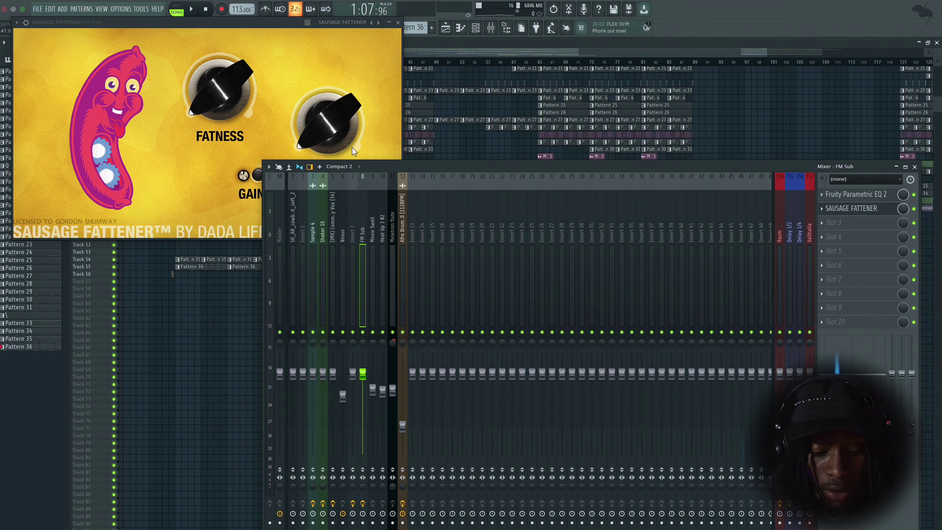
click(226, 23)
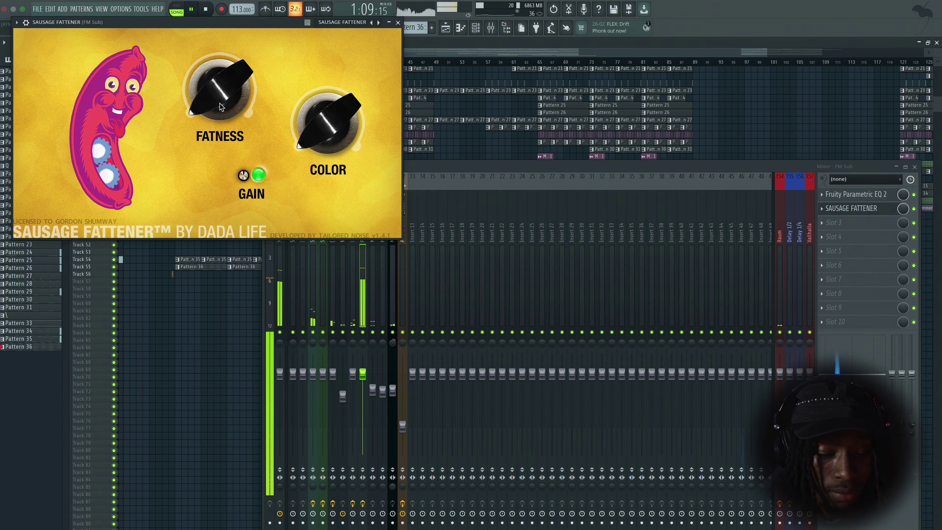
Set SAUSAGE FATTENER's Fatness to 41% and lower the FM Sub fader to balance its level during playback
drag(219, 103, 257, 31)
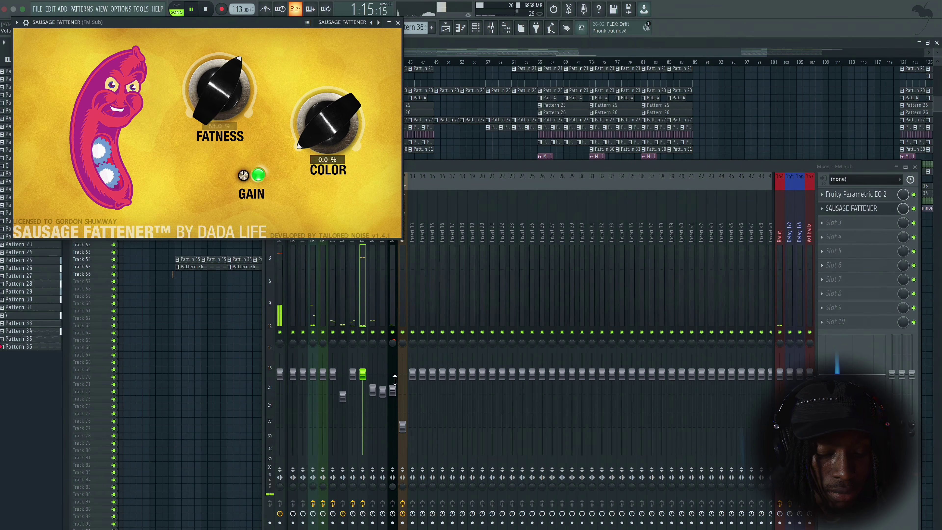
drag(363, 373, 363, 399)
drag(231, 80, 234, 120)
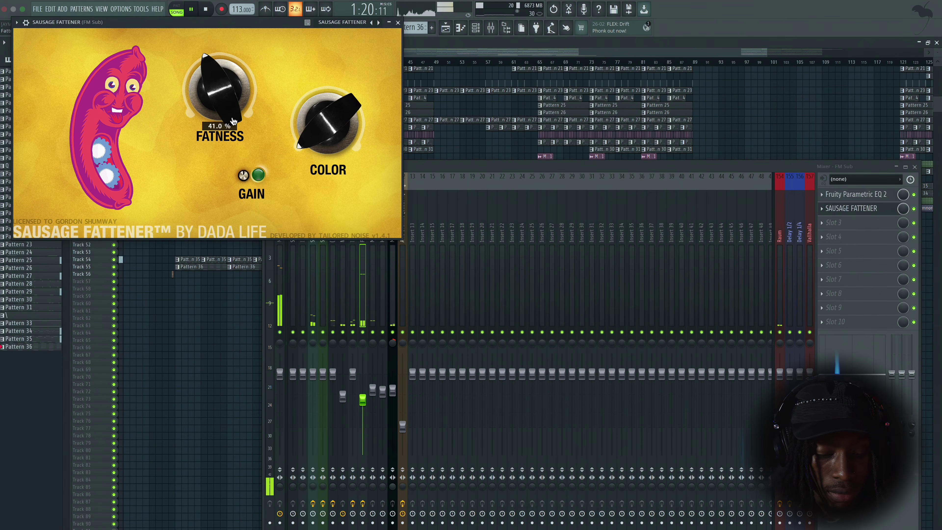
click(363, 404)
Load Pro-L 2 into the Master track's first effect slot and raise its gain to +9.0 dB
click(280, 267)
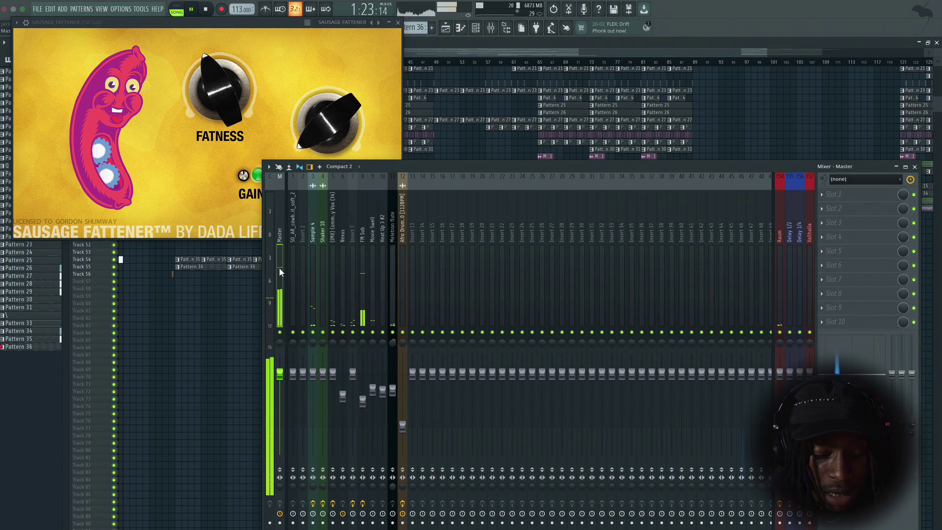
click(830, 210)
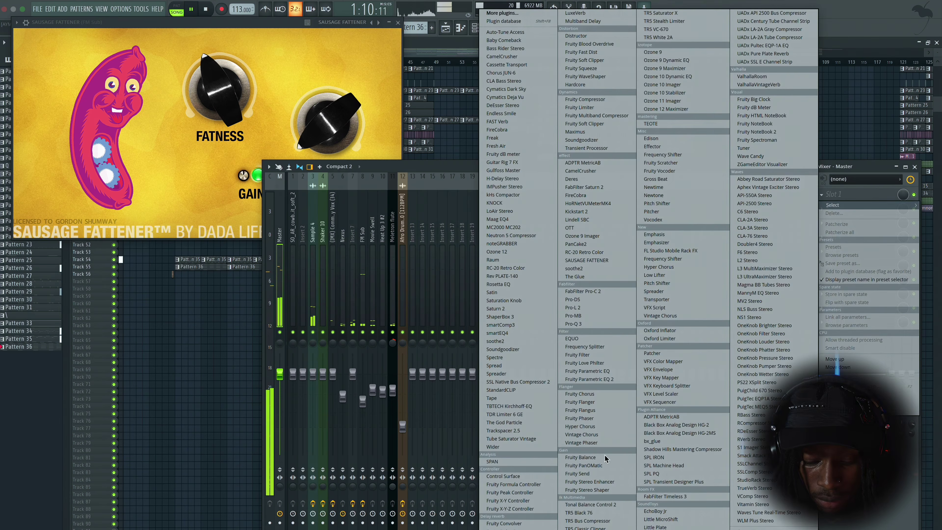
click(579, 309)
drag(367, 357, 374, 319)
Set SAUSAGE FATTENER's Fatness to 25% and Color to 17% on the FM Sub during playback
drag(224, 112, 227, 105)
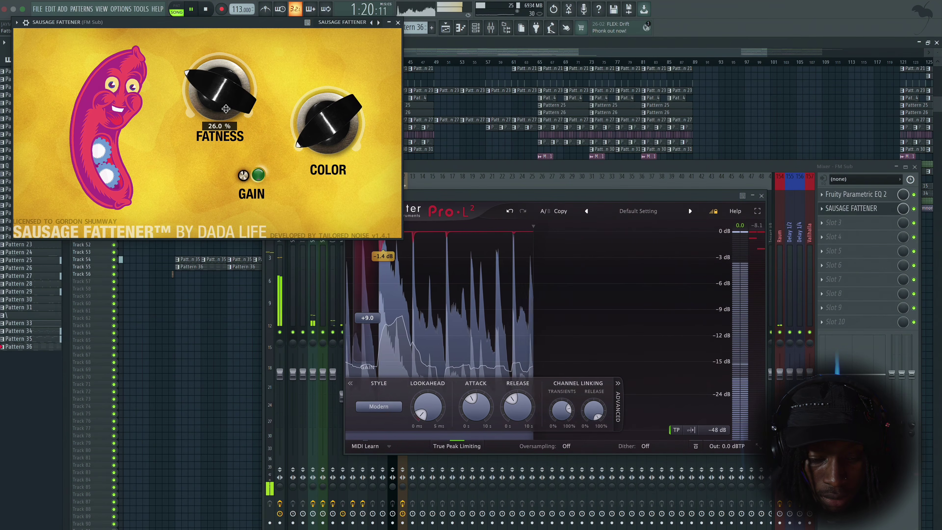
drag(300, 104, 300, 108)
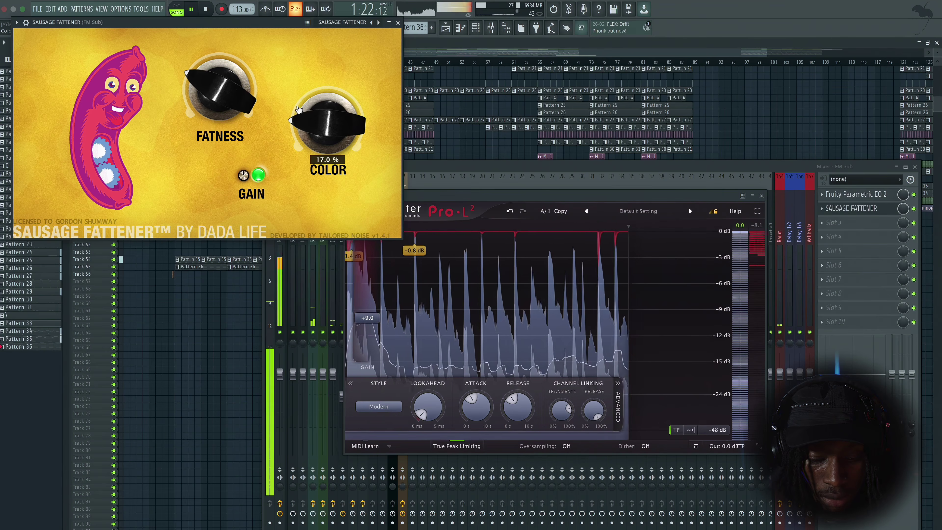
drag(226, 93, 227, 93)
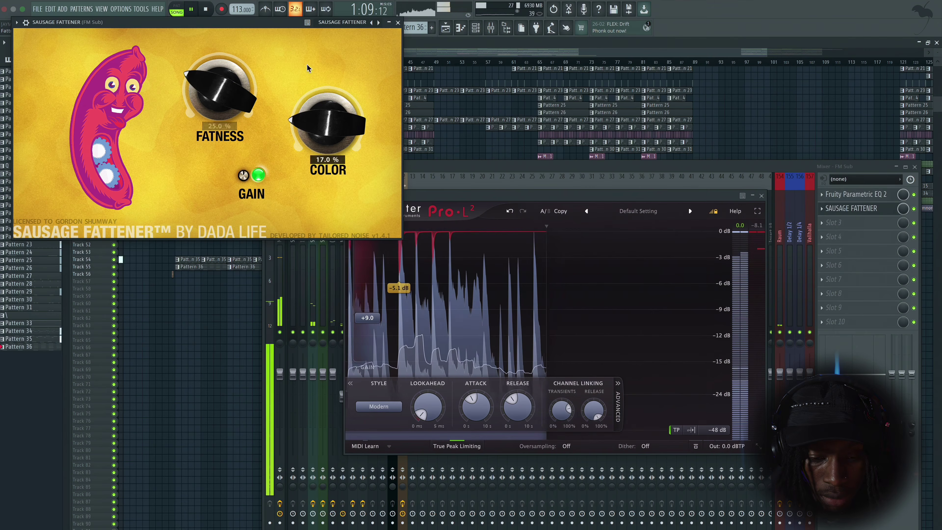
Close the Pro-L 2 window and compare FM Sub fader levels, leaving the fader at about 100%
click(477, 194)
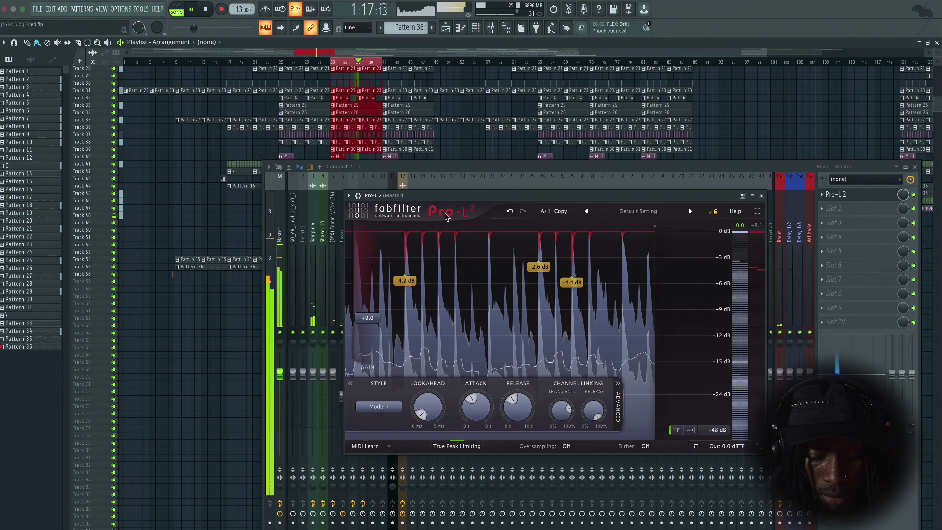
click(762, 196)
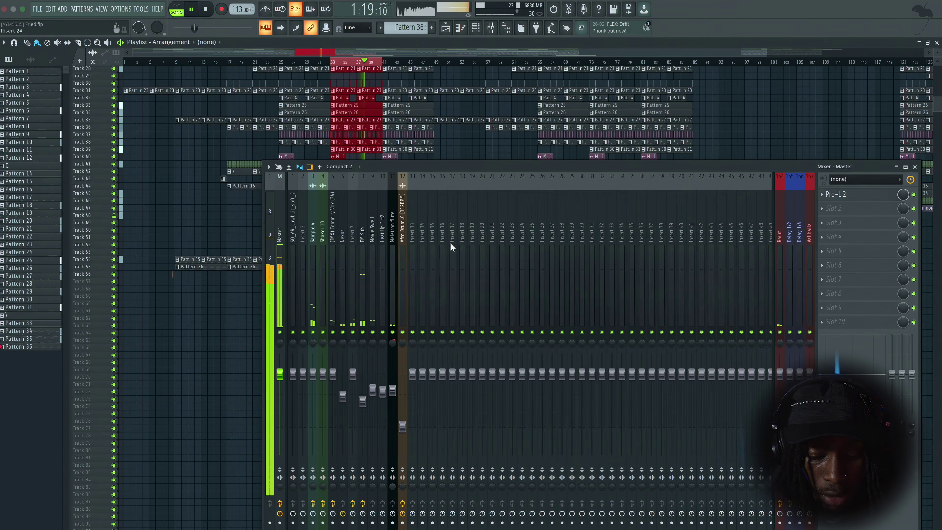
click(359, 268)
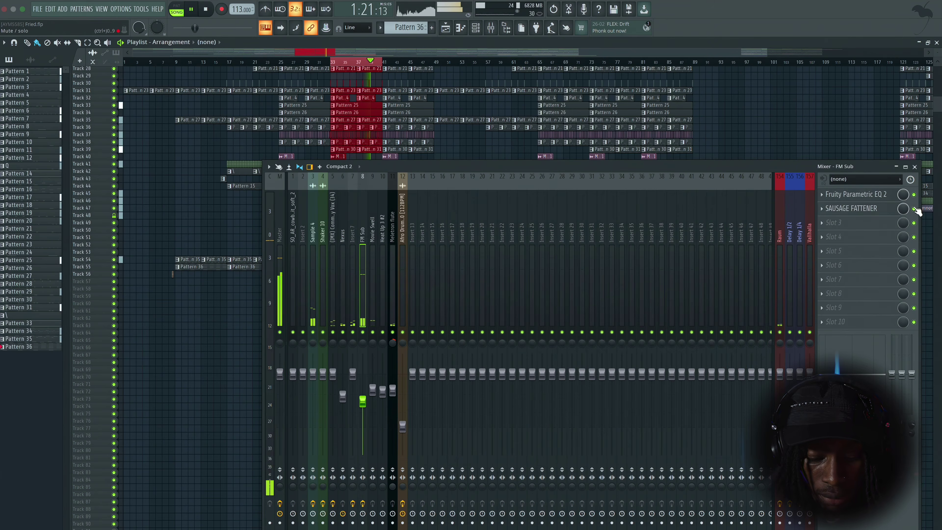
drag(363, 376, 363, 374)
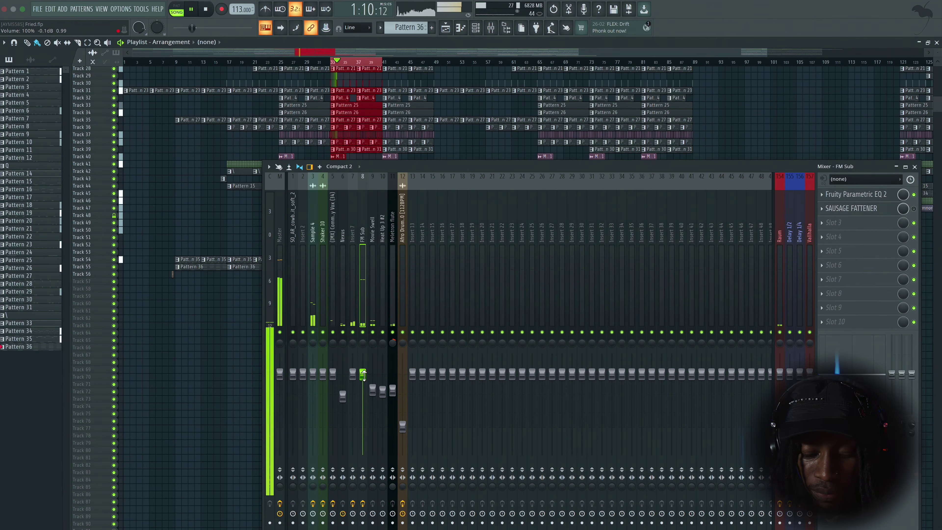
drag(363, 374, 363, 387)
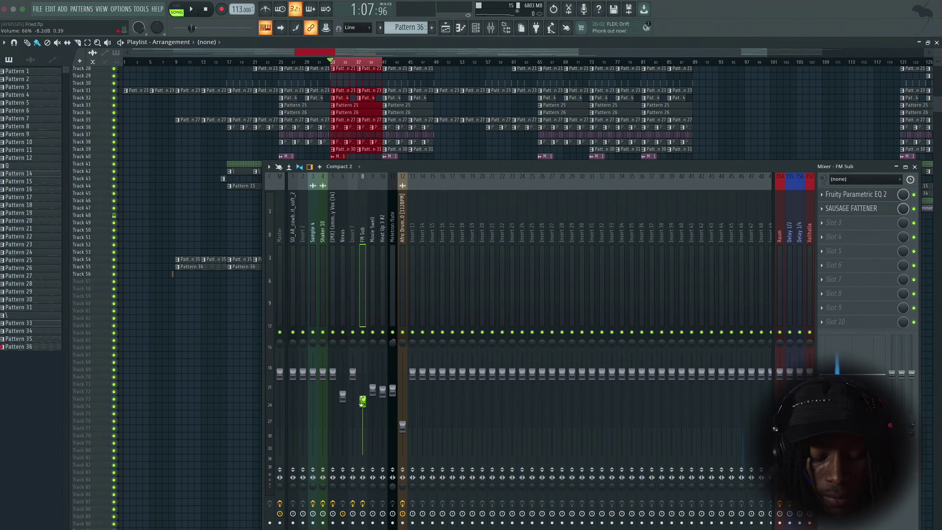
drag(363, 401, 362, 374)
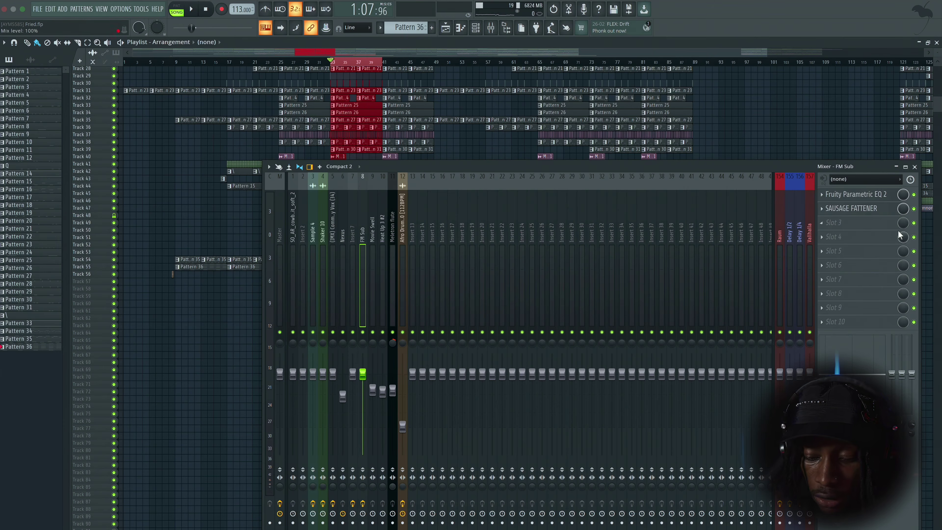
Replace SAUSAGE FATTENER in slot 2 of the FM Sub track with the VST3 version of KNOCK, found by searching "knock"
click(826, 209)
mouse_move(826, 220)
click(538, 13)
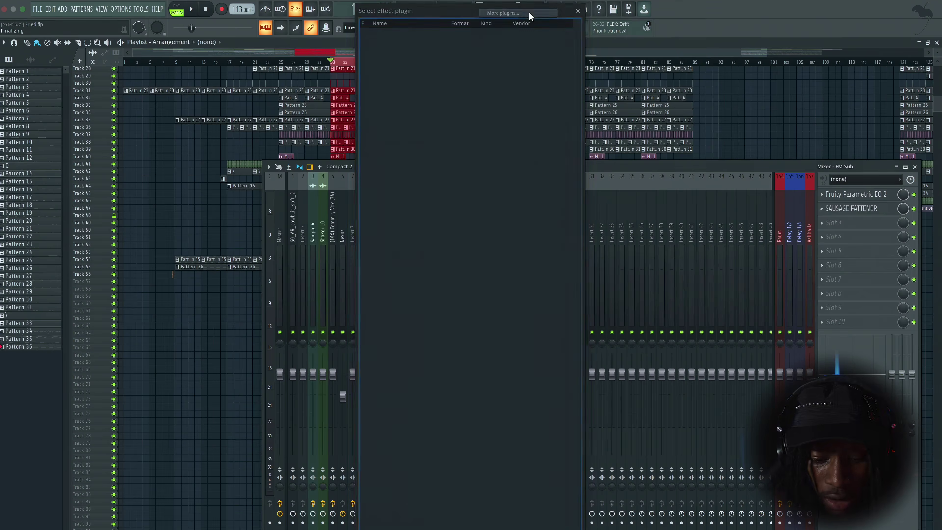
text(knock)
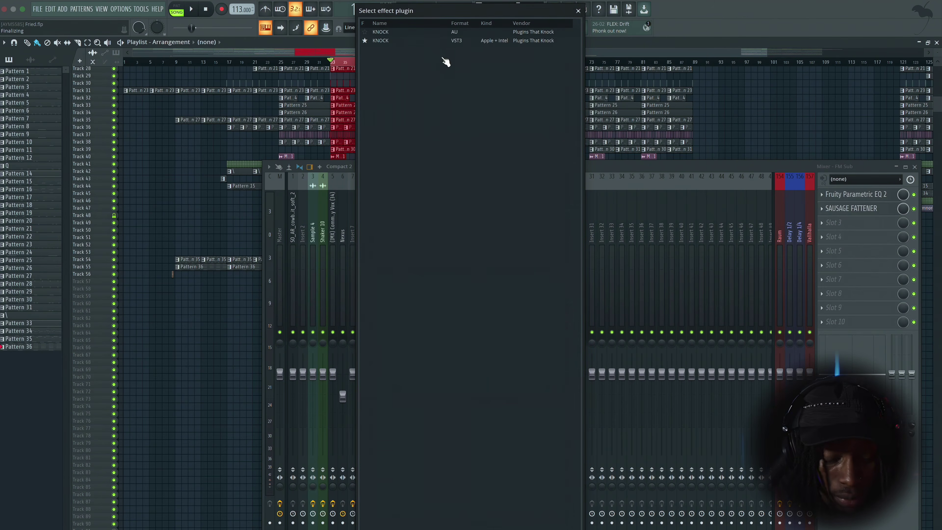
double_click(435, 41)
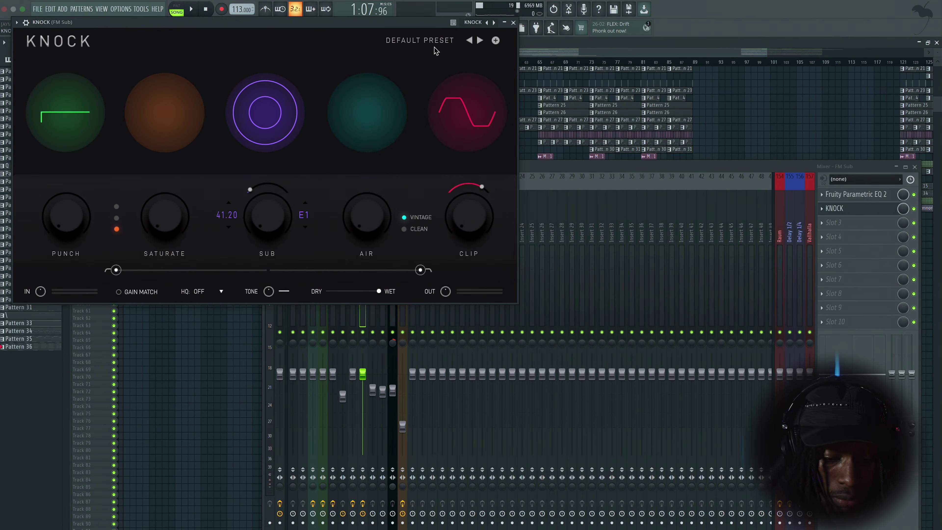
Arrange the KNOCK and mixer windows so the plugin's knobs and the FM Sub track are both accessible
drag(293, 30, 500, 241)
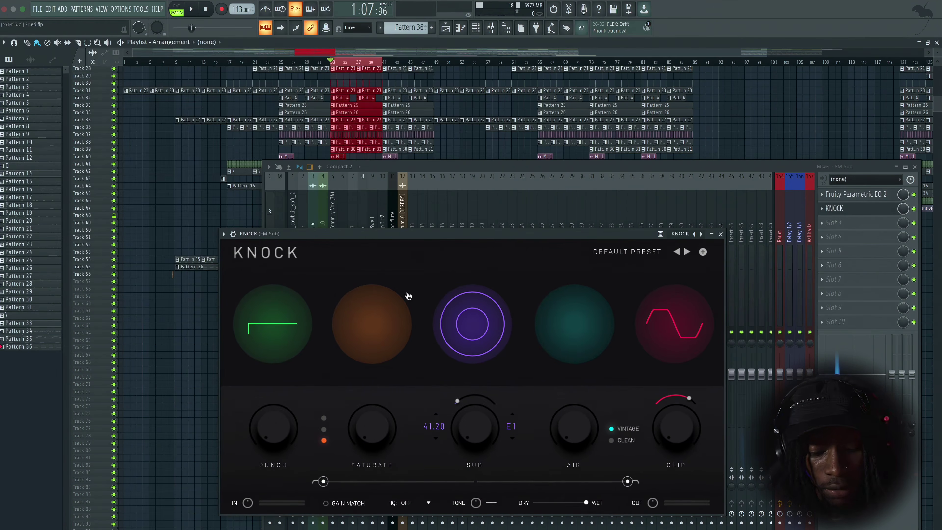
drag(410, 236, 502, 252)
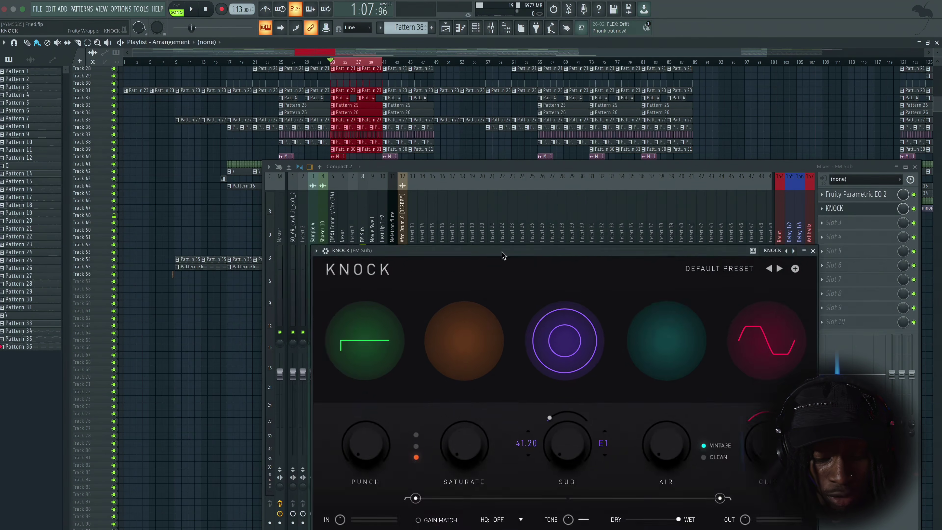
drag(498, 162, 566, 183)
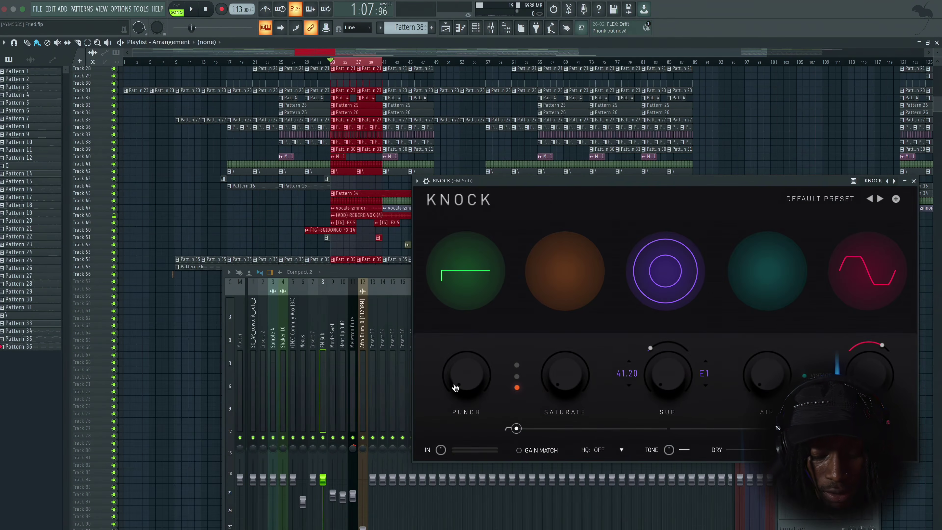
Play the selected section and set KNOCK's Punch to about 19% and Clip to 0.82 dB
key(space)
mouse_move(457, 386)
mouse_down()
mouse_move(458, 297)
mouse_move(463, 396)
mouse_up()
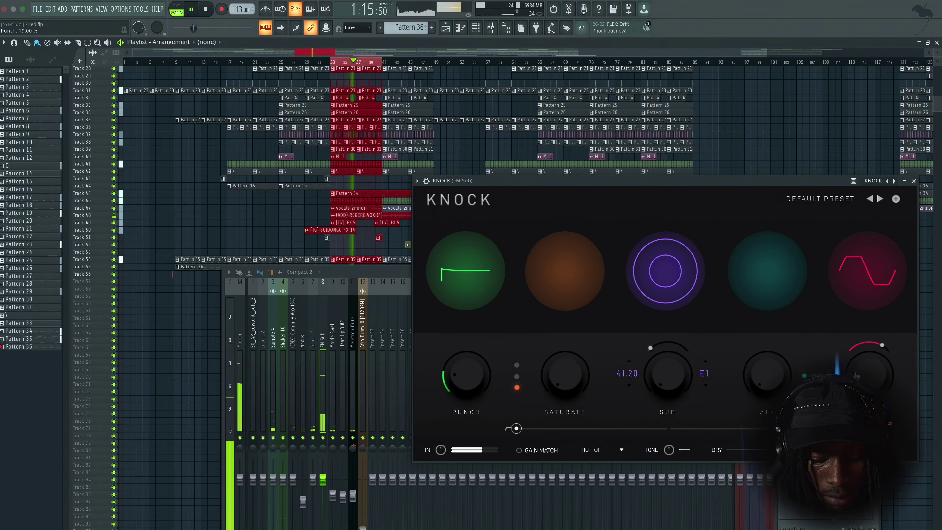
drag(857, 362, 825, 341)
drag(471, 382, 472, 384)
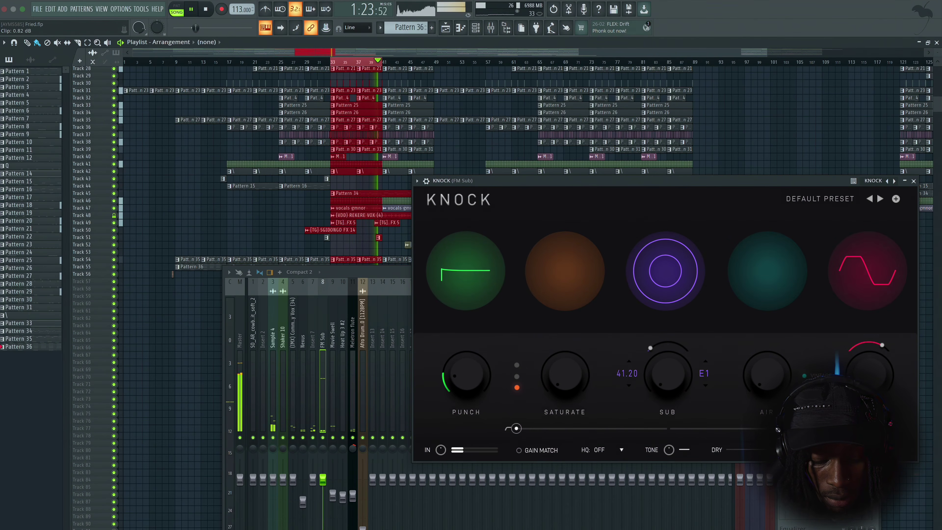
Inspect the Master and FM Sub mixer tracks during playback, then stop the playback
click(238, 388)
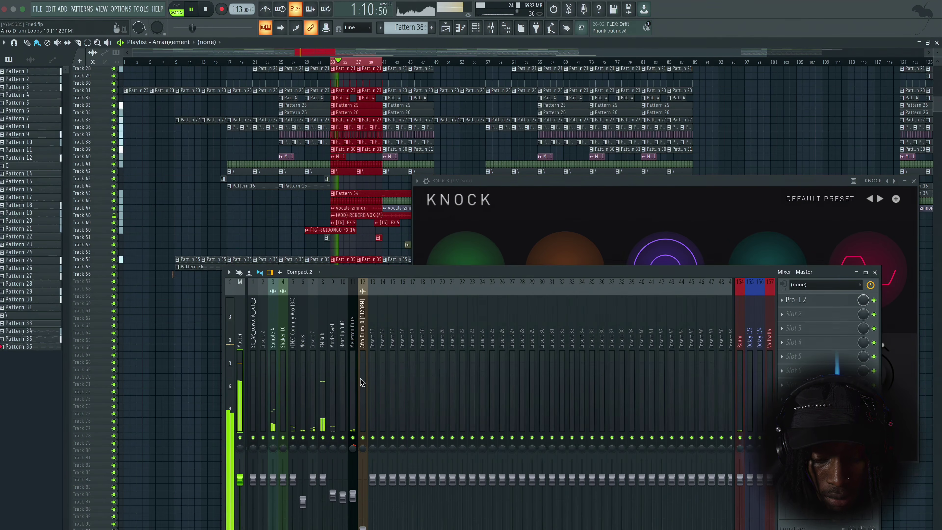
click(321, 370)
key(space)
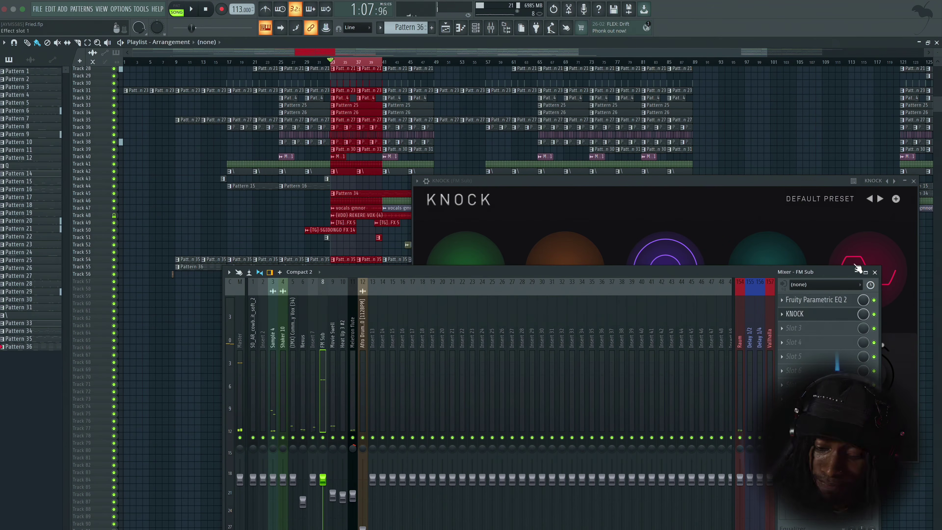
Close the mixer and KNOCK windows and save the project
click(876, 273)
click(914, 180)
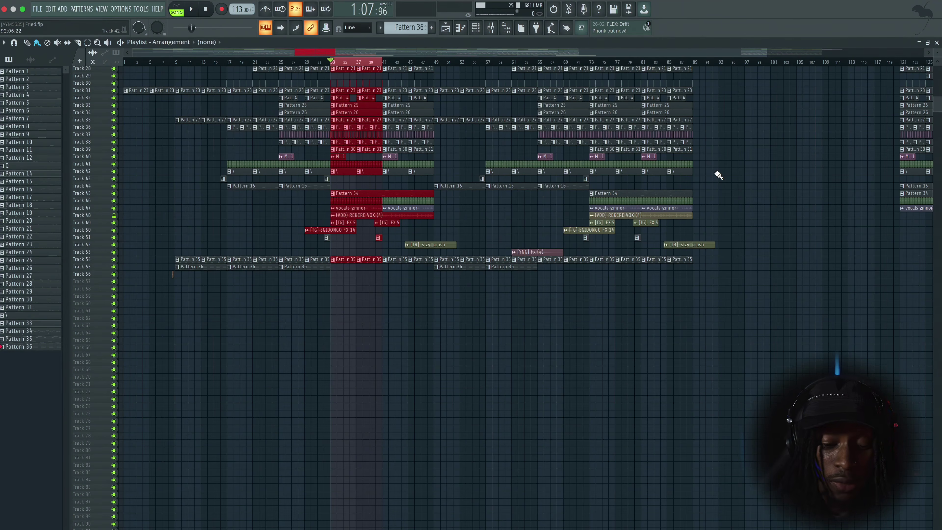
key(ctrl+s)
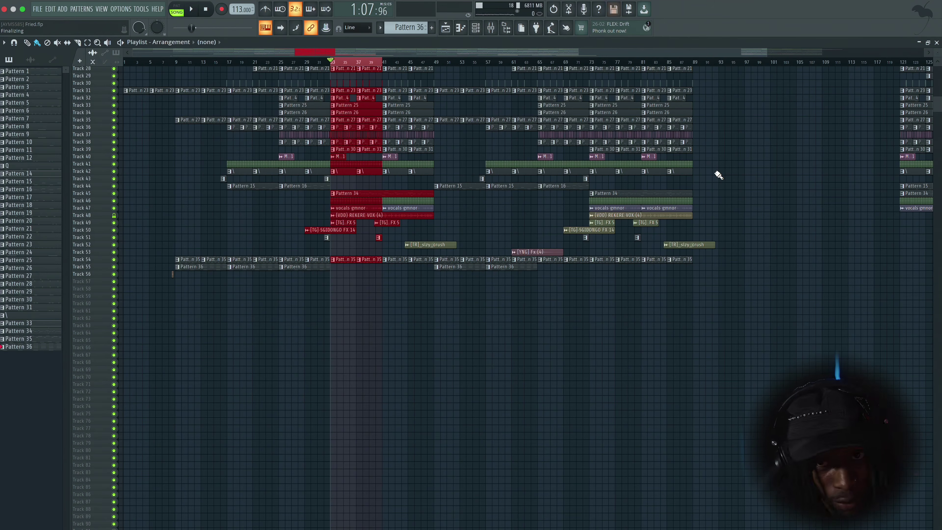